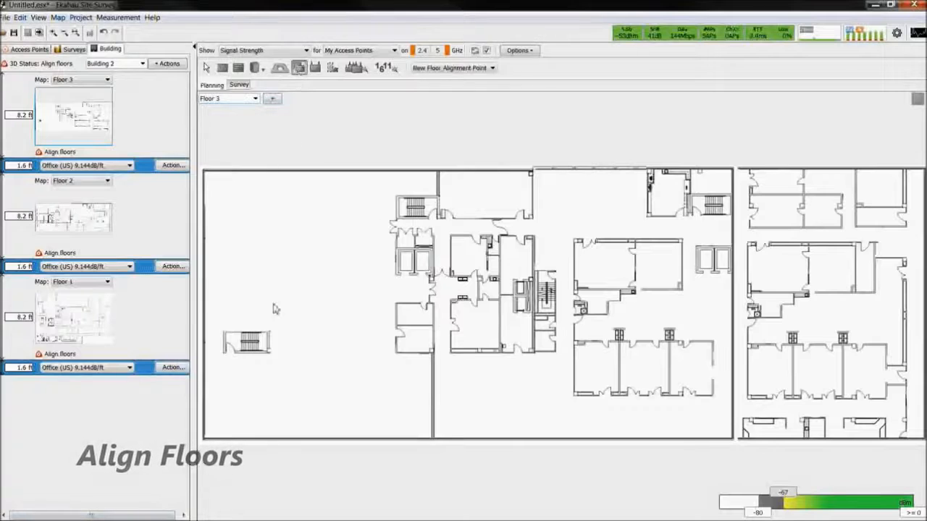
Place floor alignment points at matching stairwell corners on Floor 3 and Floor 2.
click(225, 353)
click(399, 197)
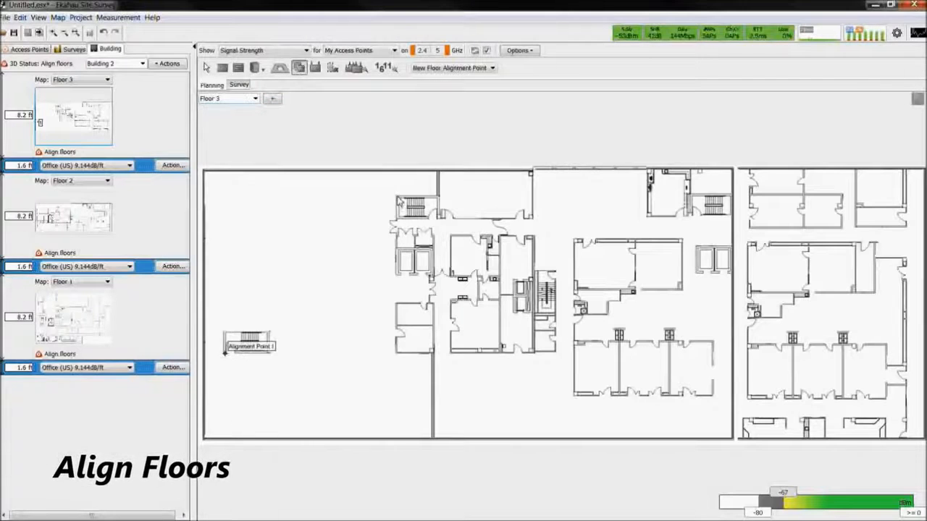
click(254, 98)
click(239, 116)
click(224, 353)
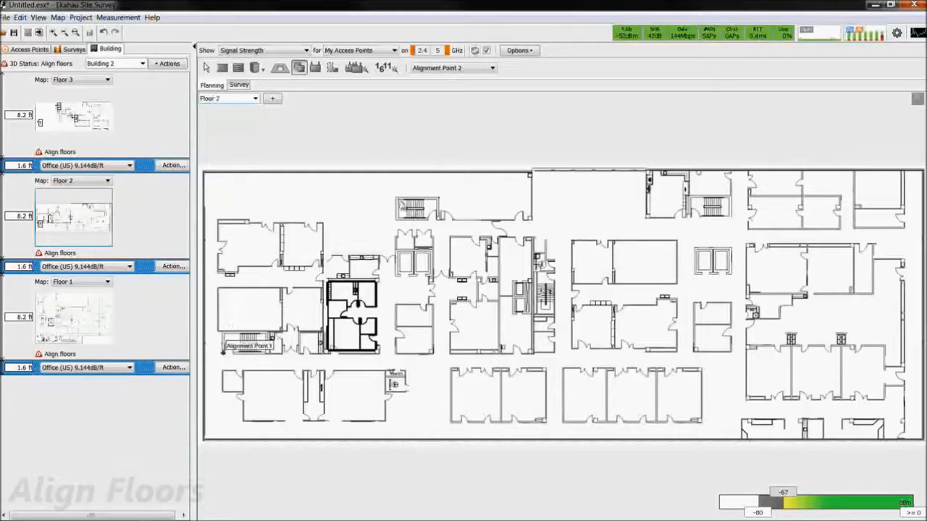
click(398, 197)
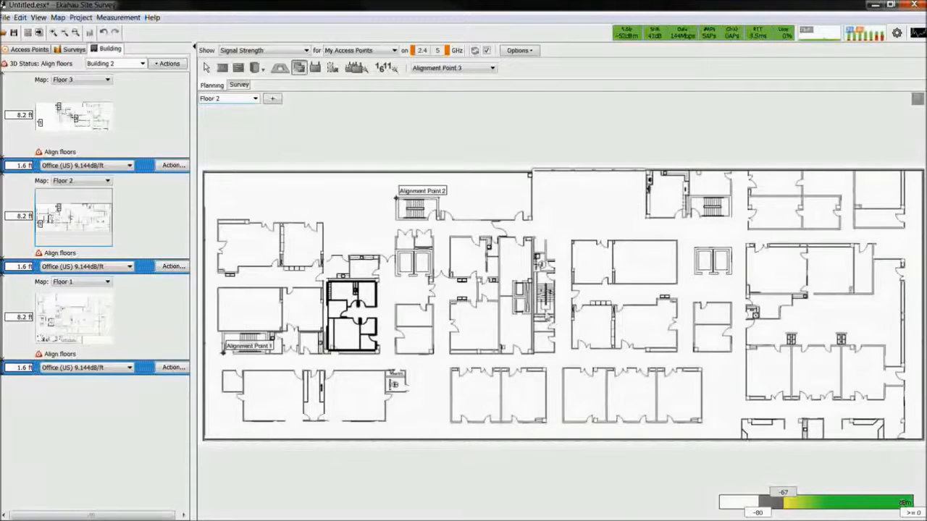
Place Alignment Points 1, 2 and 3 at the corresponding stairwell corners on Floor 1.
click(255, 98)
click(217, 126)
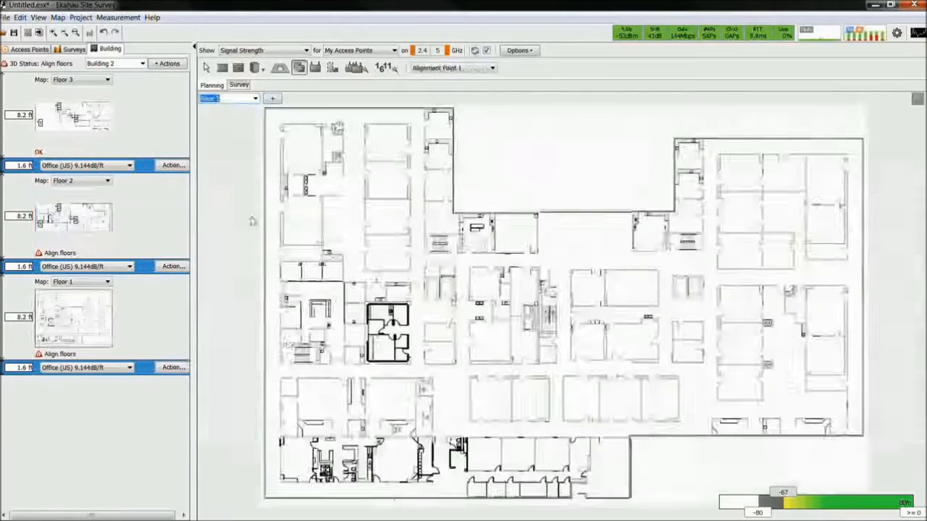
click(282, 364)
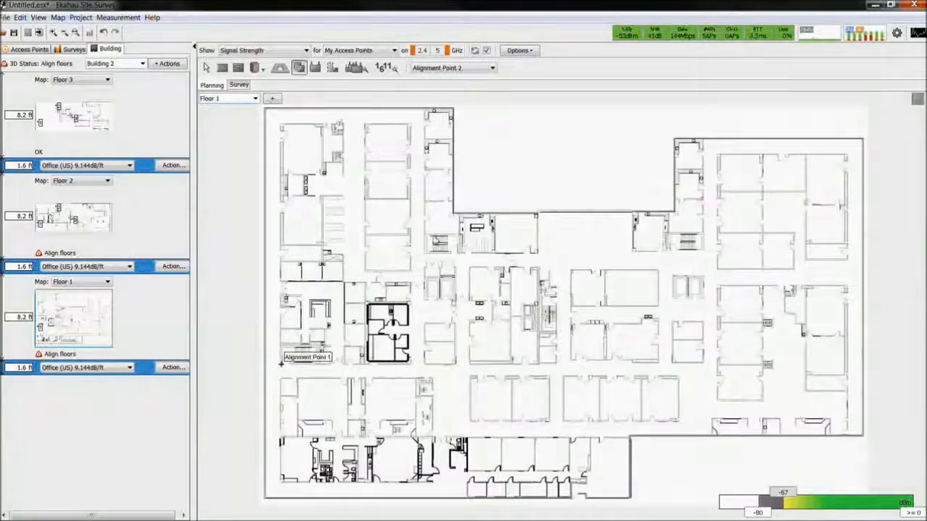
click(425, 237)
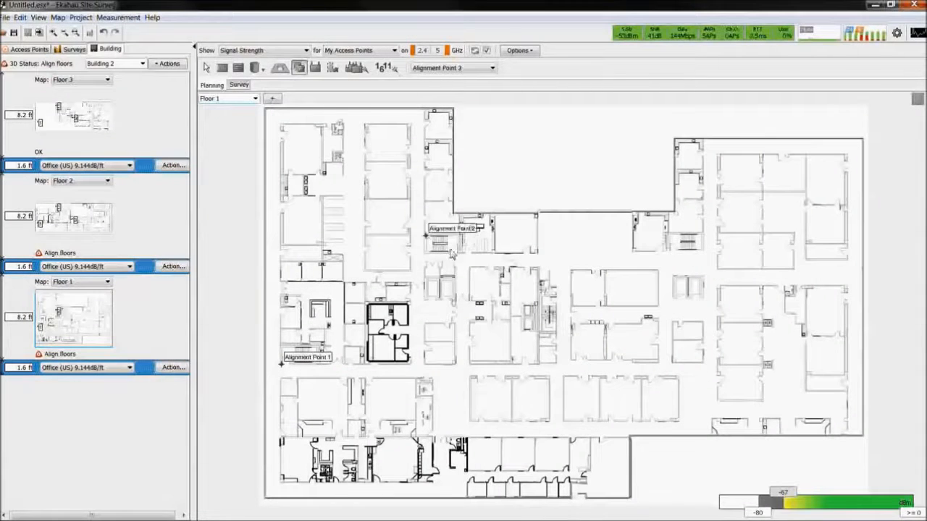
click(555, 332)
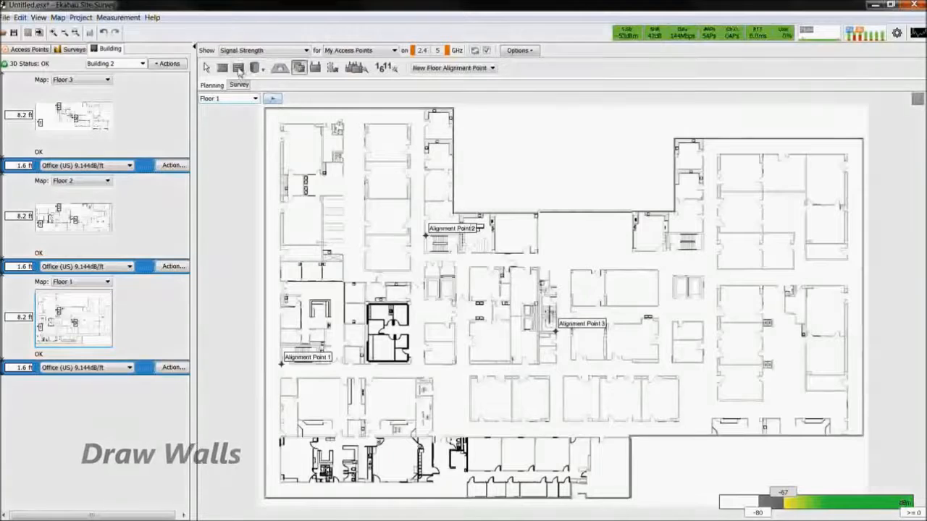
Draw Brick Wall (10dB) walls around the entire exterior perimeter of Floor 1.
click(238, 68)
click(520, 68)
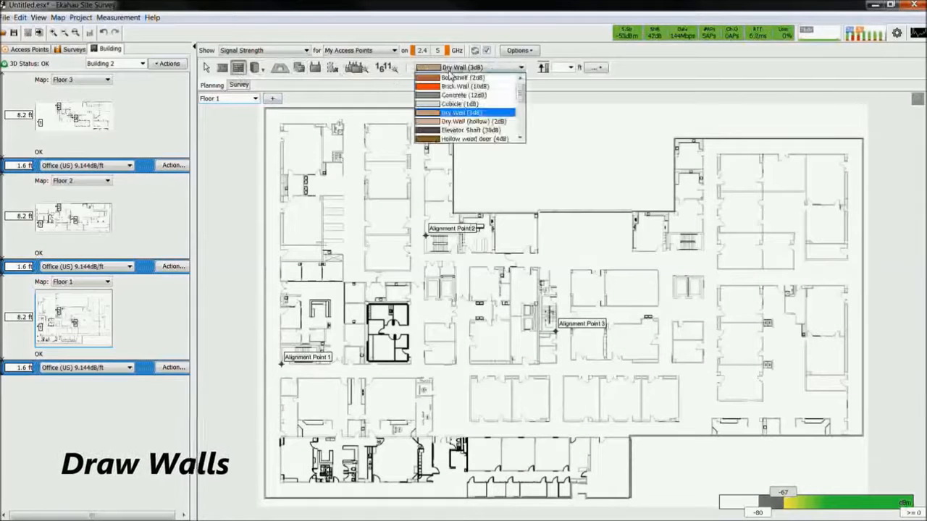
mouse_move(521, 100)
mouse_down()
mouse_move(522, 139)
mouse_move(513, 100)
mouse_up()
click(499, 86)
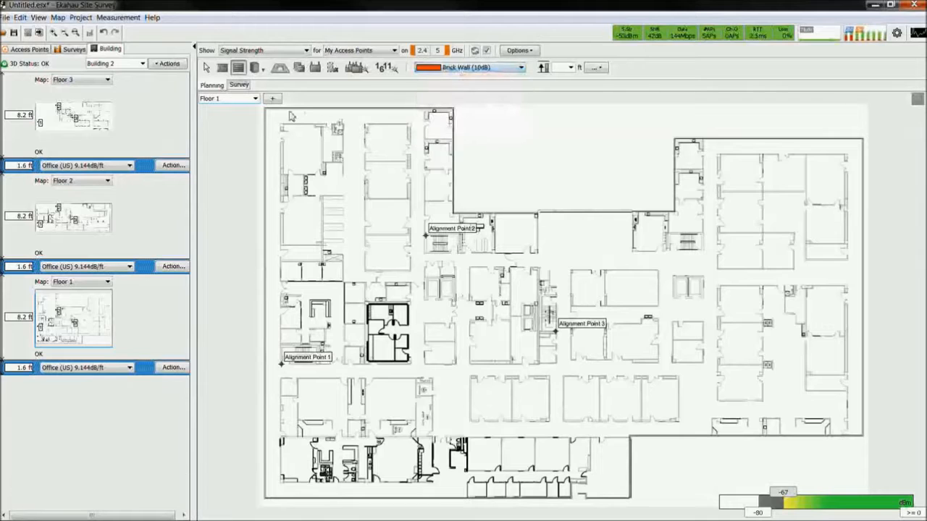
click(266, 110)
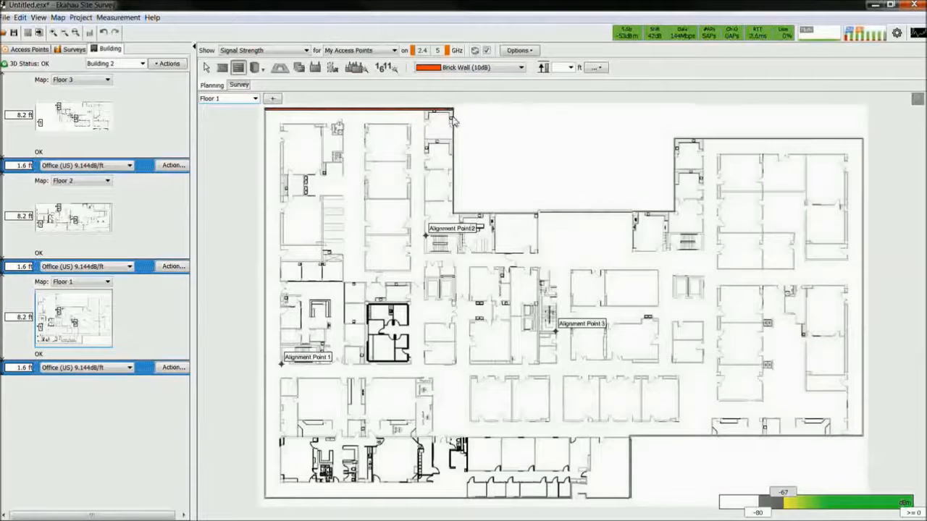
click(452, 214)
click(674, 139)
click(862, 137)
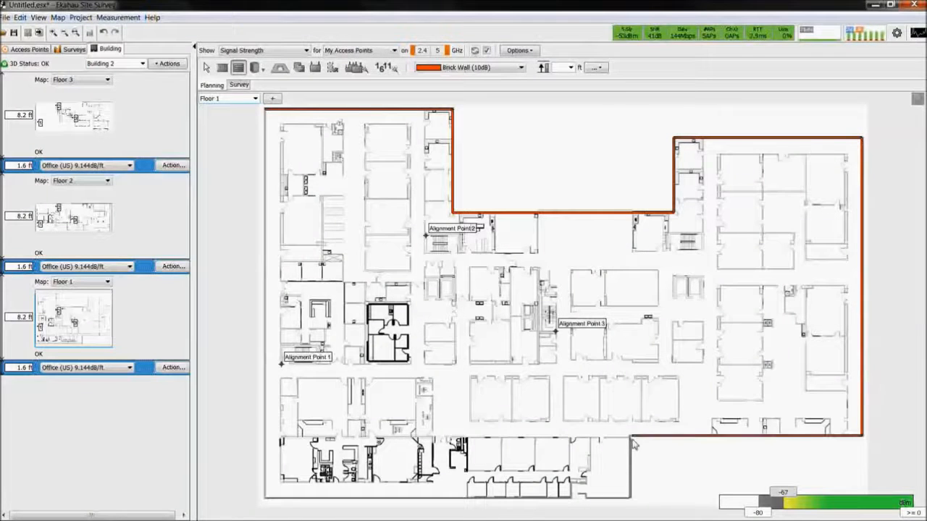
click(630, 498)
click(265, 498)
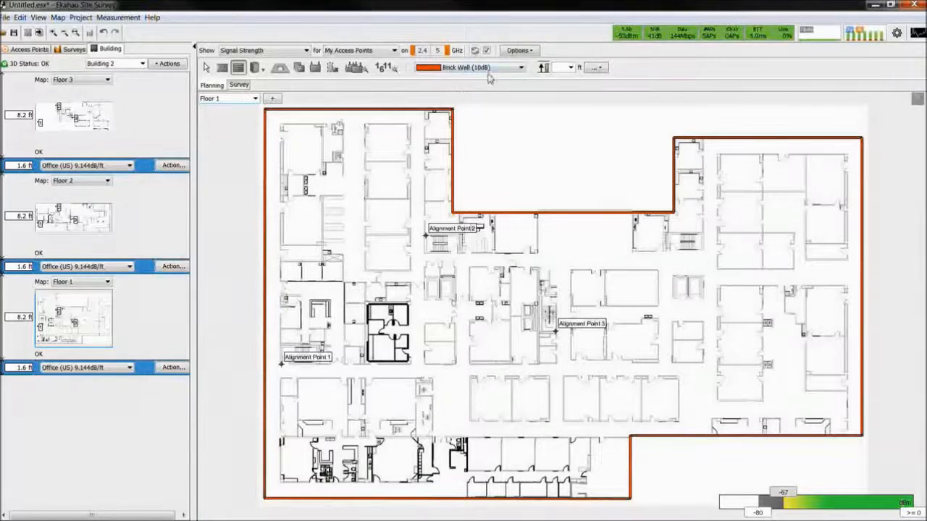
Draw Dry Wall (3dB) walls around the tall block of four rooms in the upper-left wing of Floor 1.
click(521, 69)
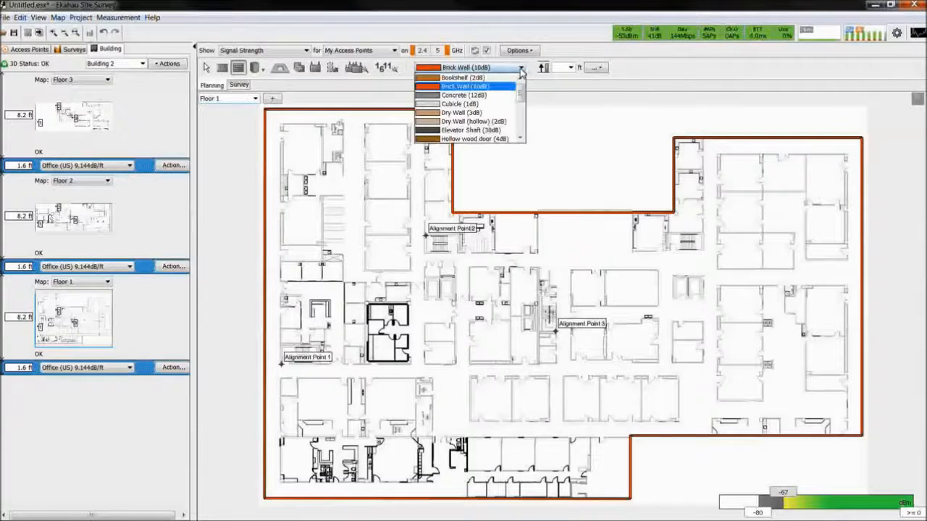
click(478, 113)
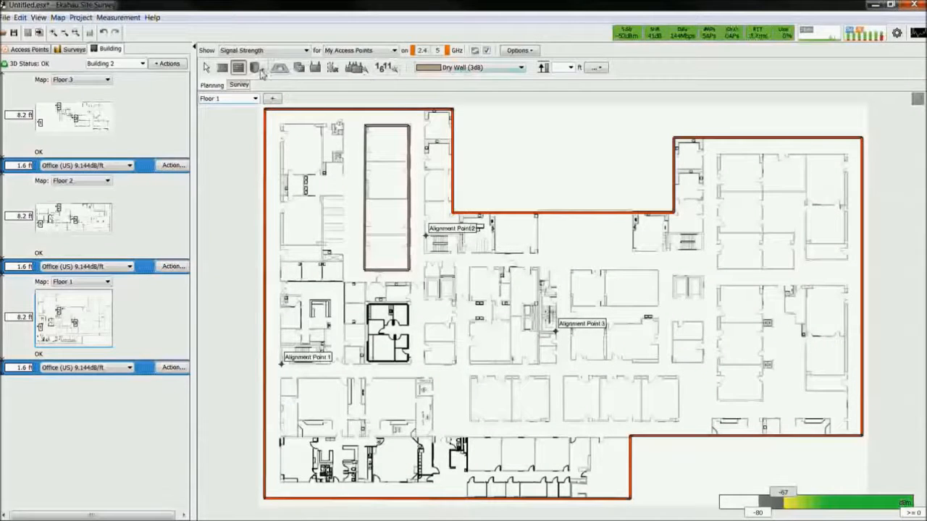
Draw a Cubicle attenuation area over the narrow strip along the lower-right exterior wall of Floor 1.
click(259, 69)
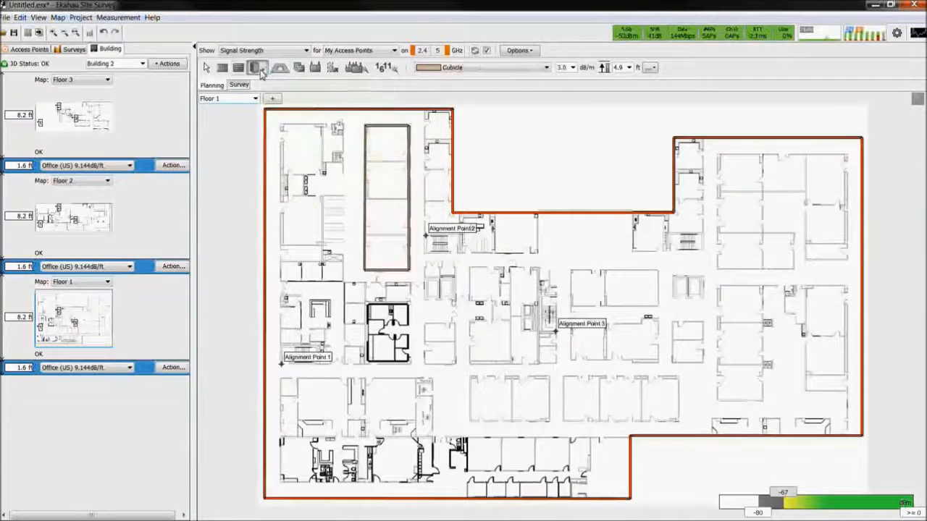
click(262, 69)
click(262, 73)
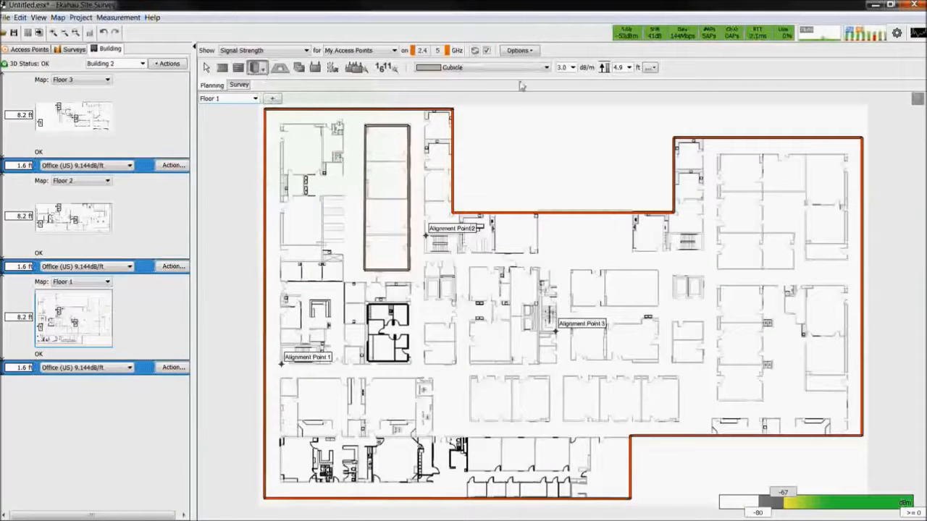
click(545, 69)
scroll(549, 91, down, 3)
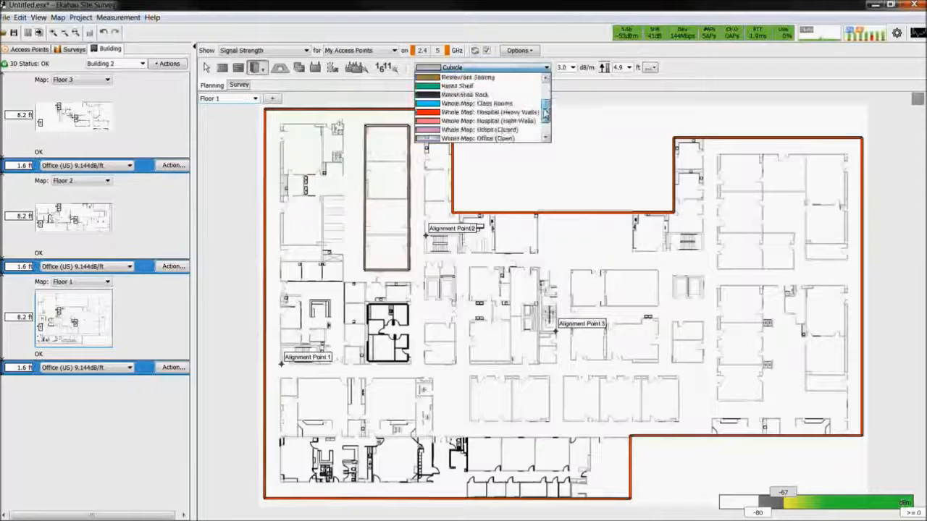
scroll(548, 87, up, 3)
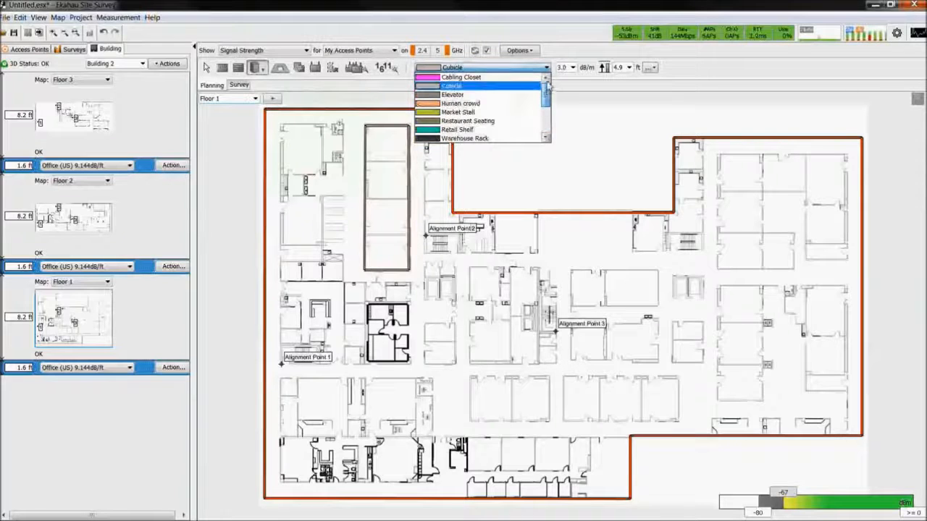
click(505, 88)
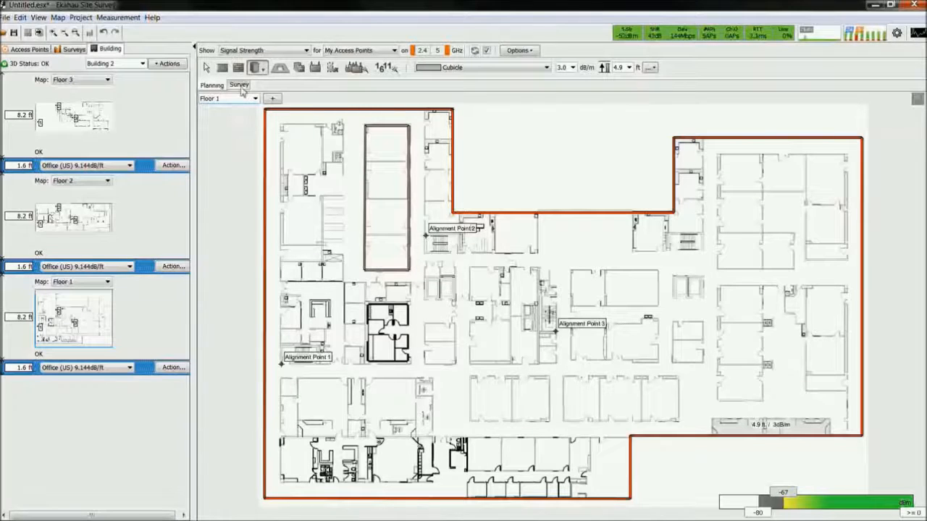
Draw a coverage area that follows the exterior walls and encloses all of Floor 1.
click(331, 70)
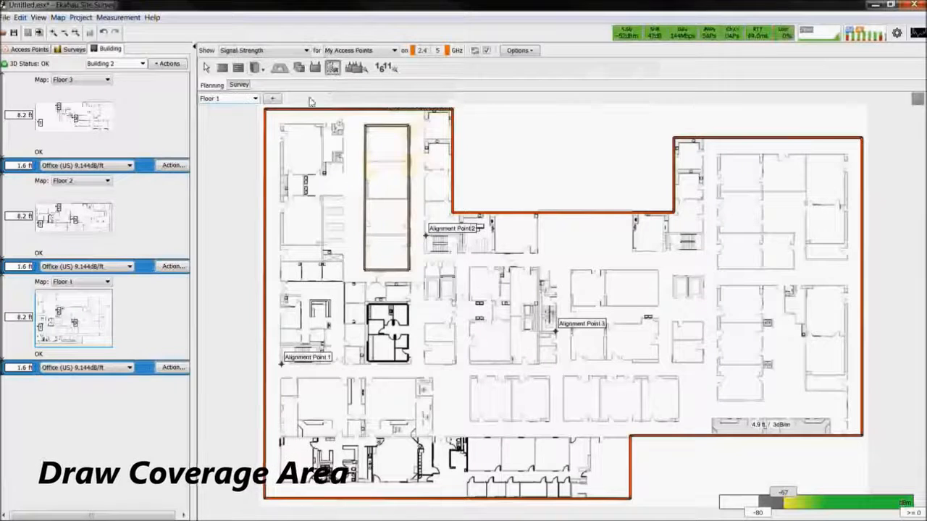
click(450, 112)
click(454, 213)
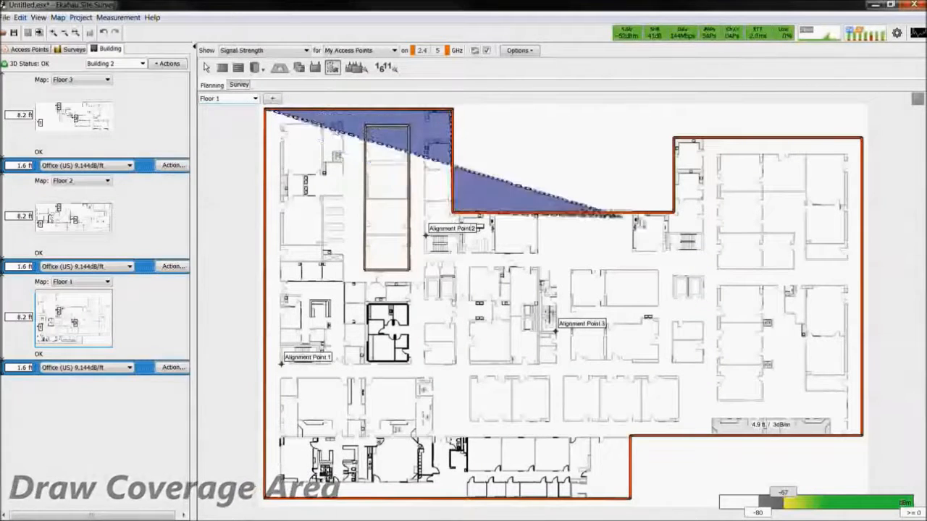
click(674, 213)
click(673, 138)
click(861, 137)
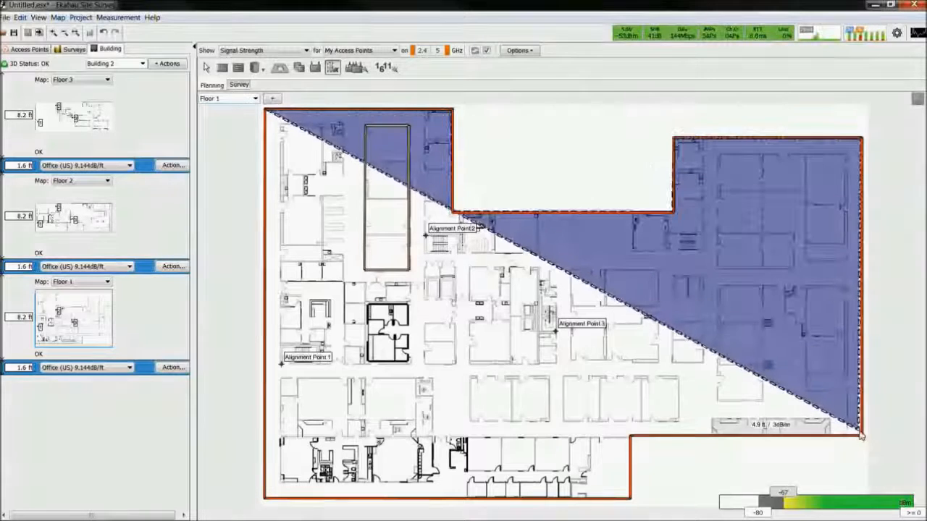
click(861, 435)
click(630, 435)
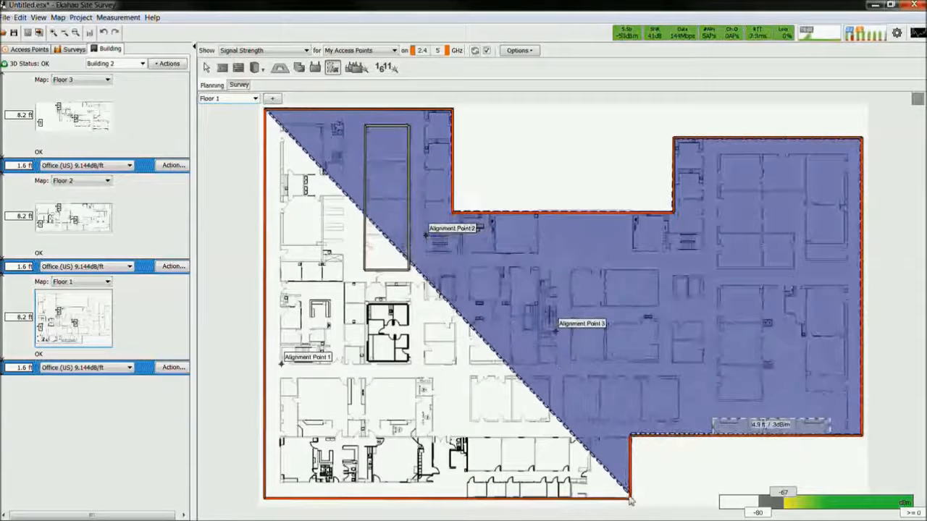
click(630, 498)
double_click(265, 499)
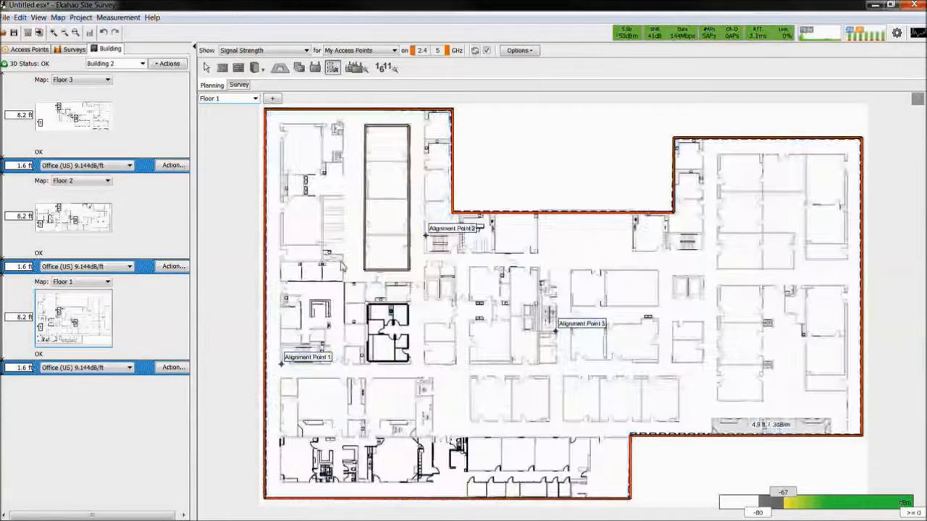
Open the _Office_NoAPs.esx project in place of the current one.
click(5, 17)
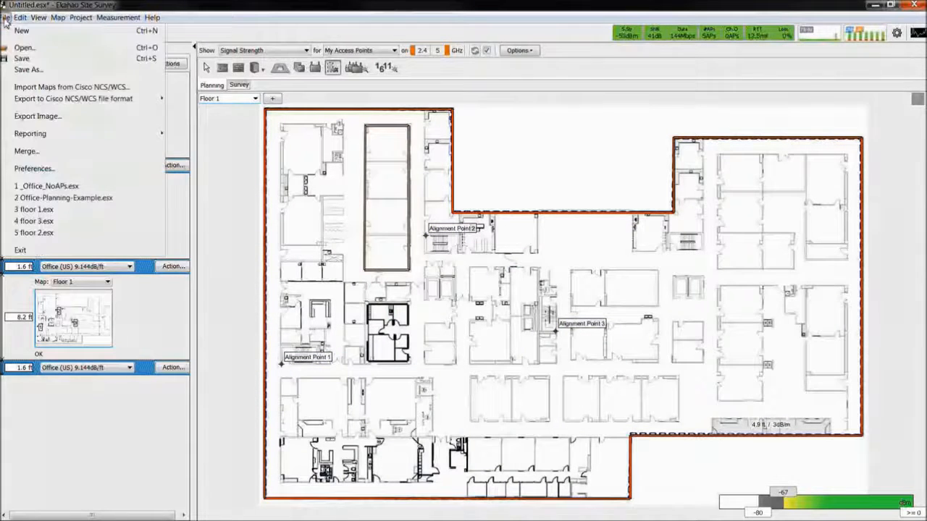
click(22, 48)
click(466, 276)
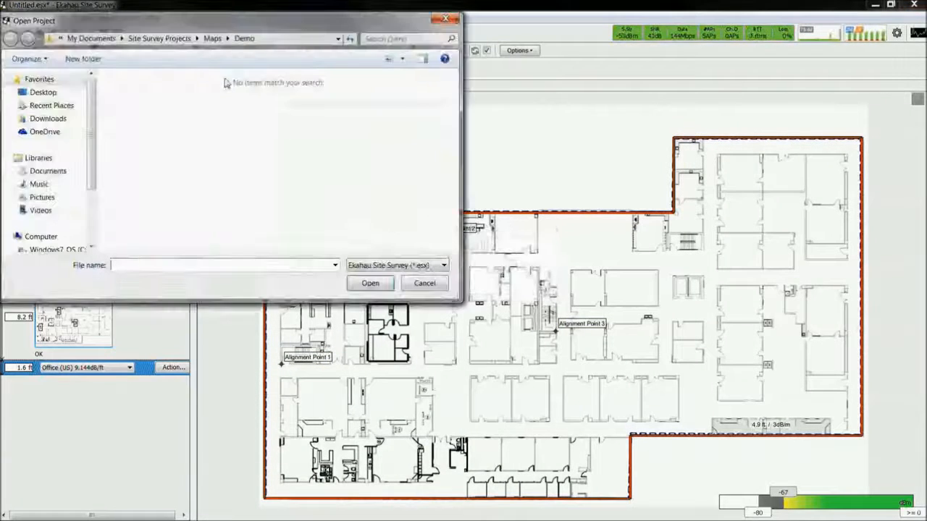
double_click(158, 150)
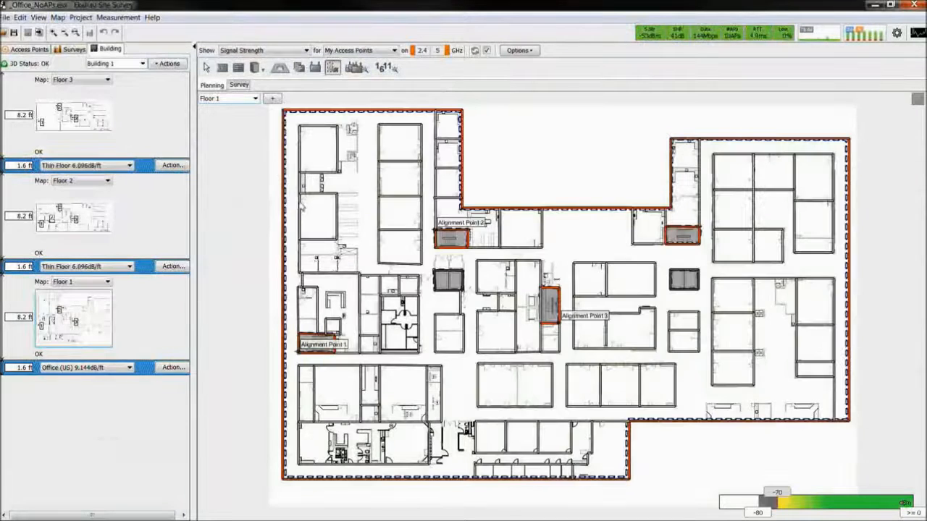
Place a Generic .11n/ac 4x4:4 Dual Radio access point in the upper-left room of Floor 1.
click(316, 68)
click(557, 68)
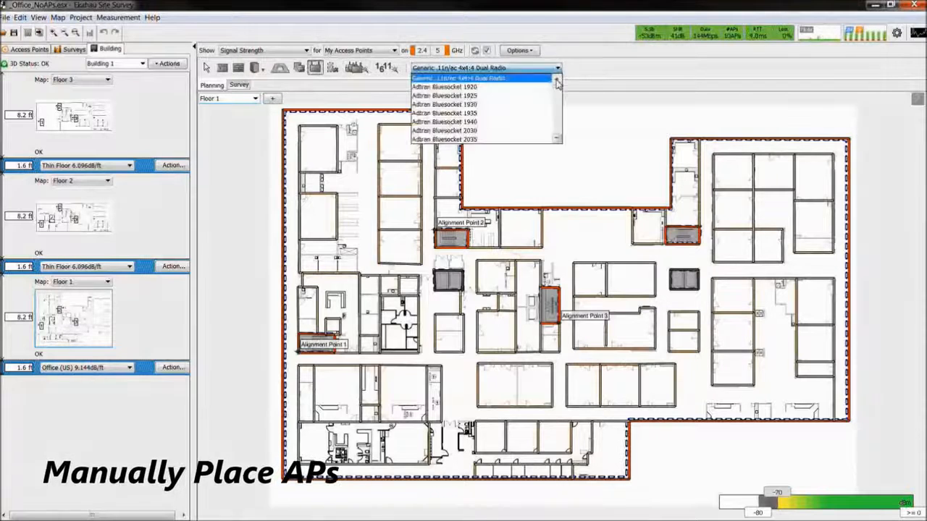
scroll(559, 114, down, 10)
scroll(559, 114, up, 10)
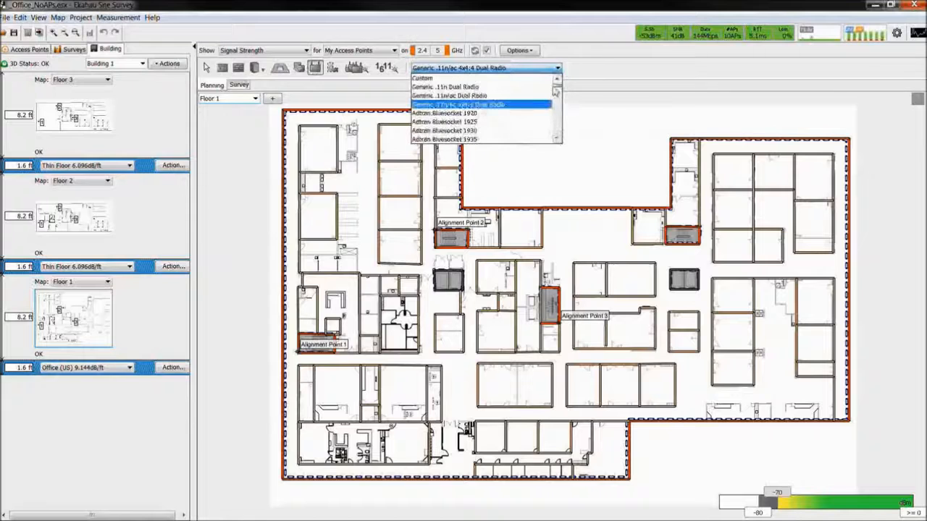
click(321, 156)
click(321, 156)
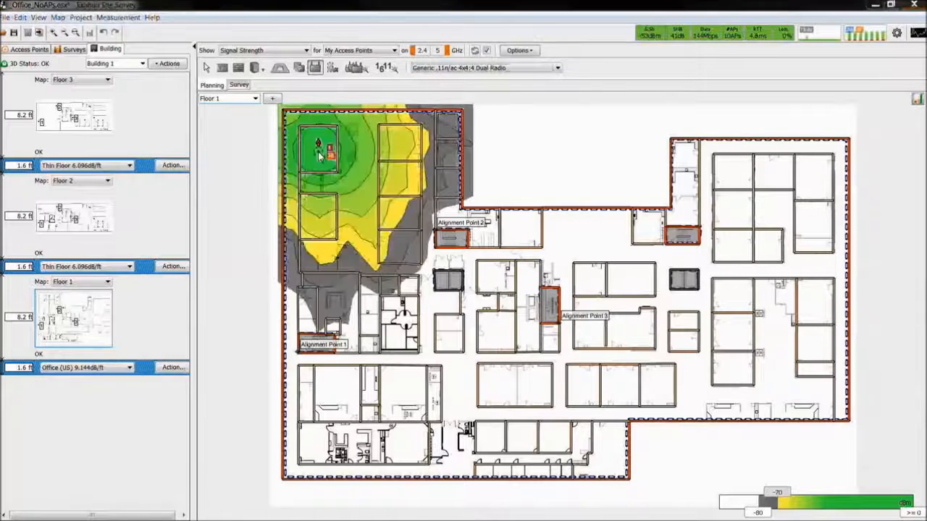
Examine the channel choices for the placed access point's radios and the channel-width options for its ac radio.
click(31, 49)
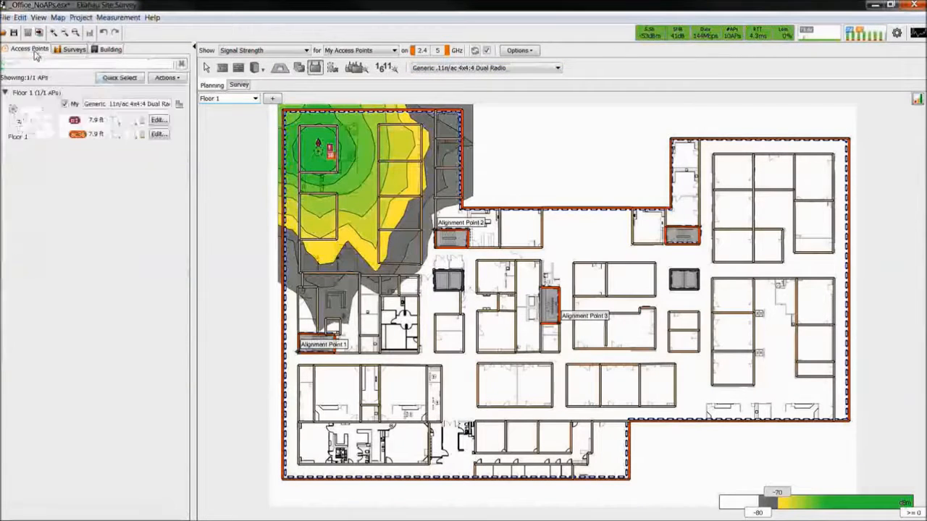
click(75, 123)
click(76, 126)
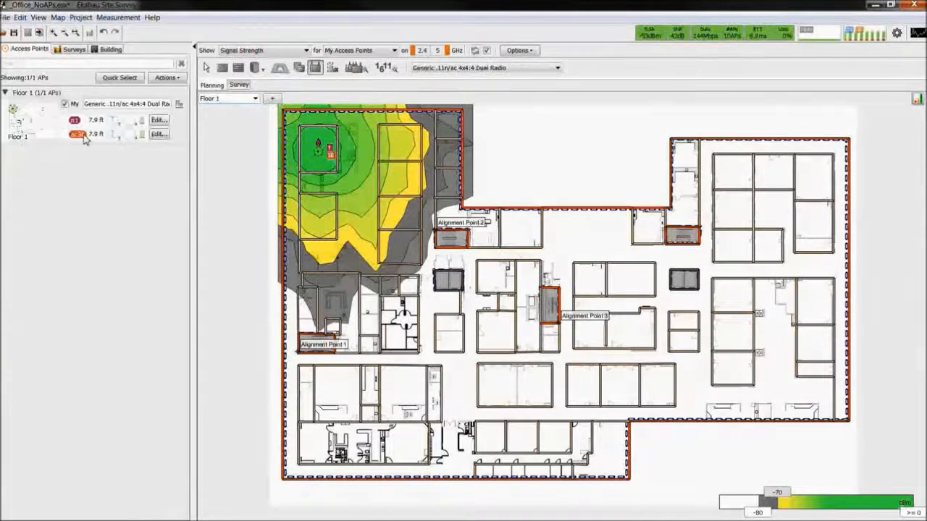
click(84, 136)
click(90, 158)
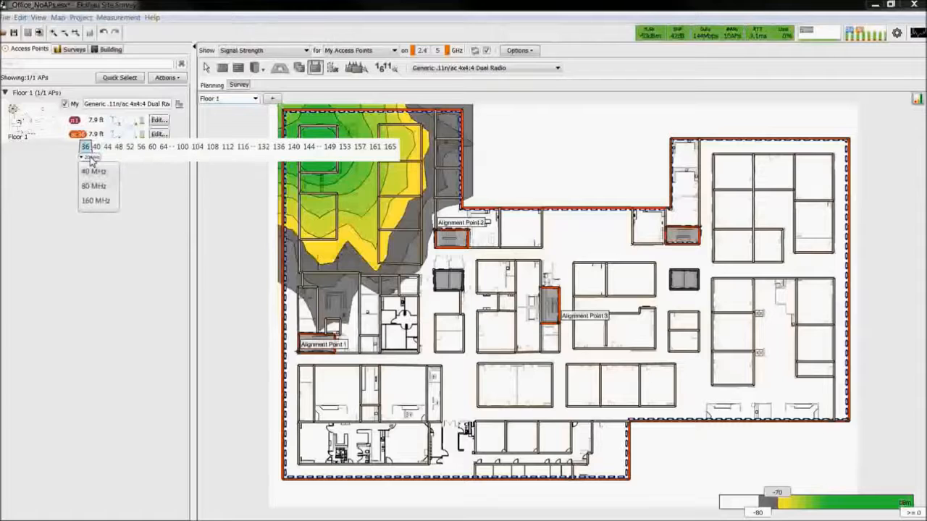
click(178, 192)
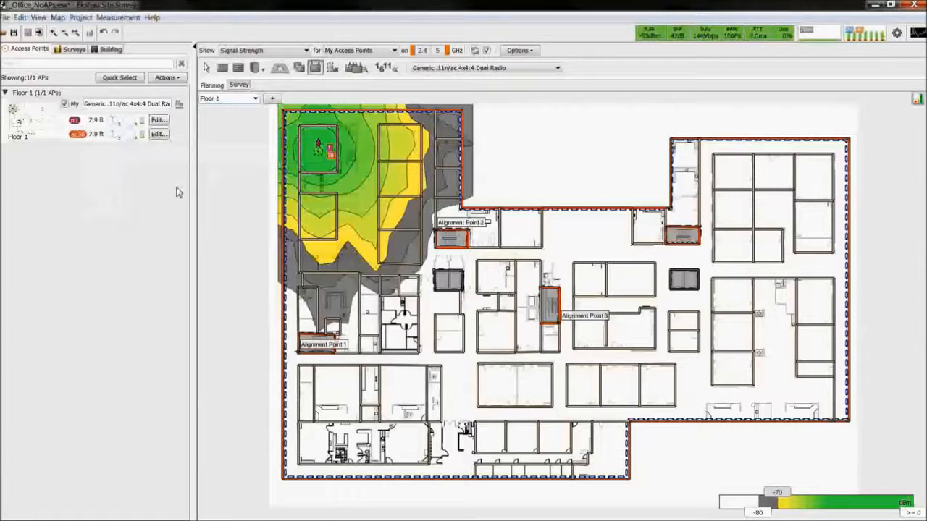
Delete the access point placed in the upper-left room of Floor 1.
click(207, 68)
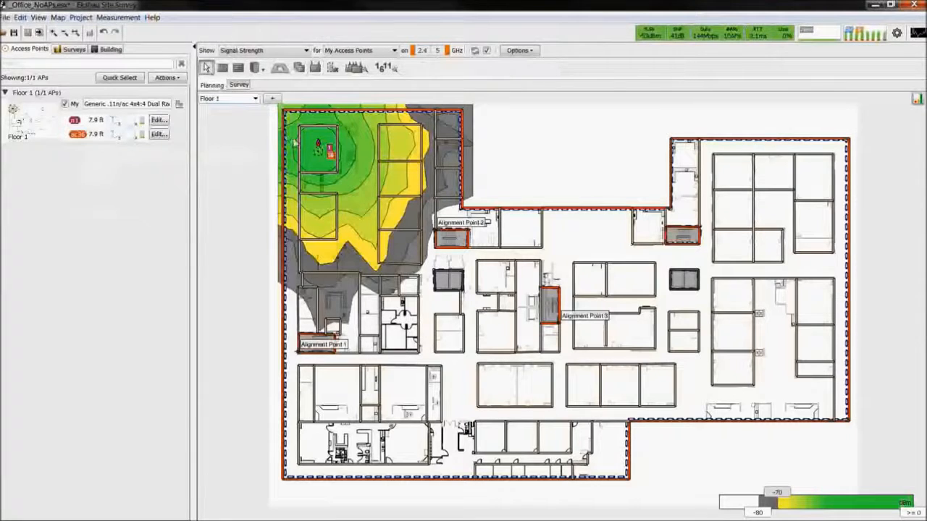
right_click(319, 153)
click(339, 185)
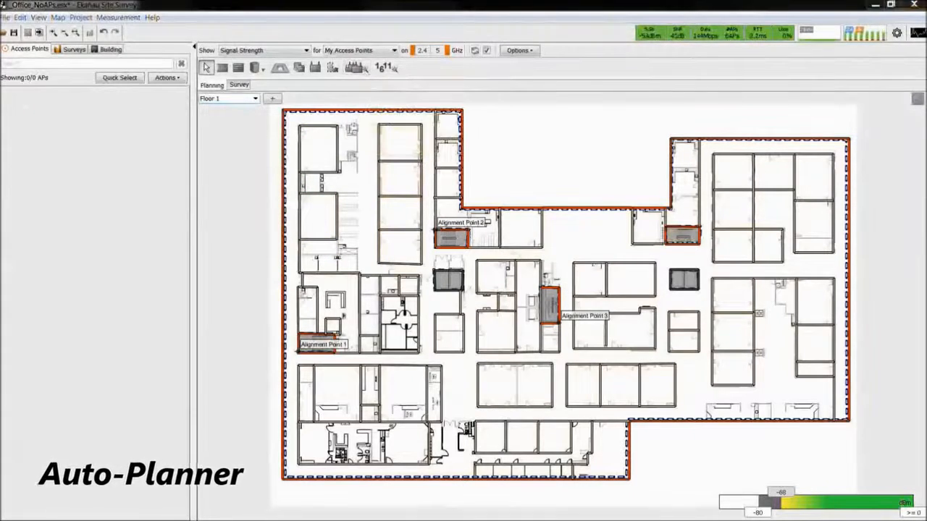
Keep High Speed Connectivity as the Auto-Planner's coverage requirement and include capacity in the plan.
click(503, 169)
scroll(505, 187, up, 2)
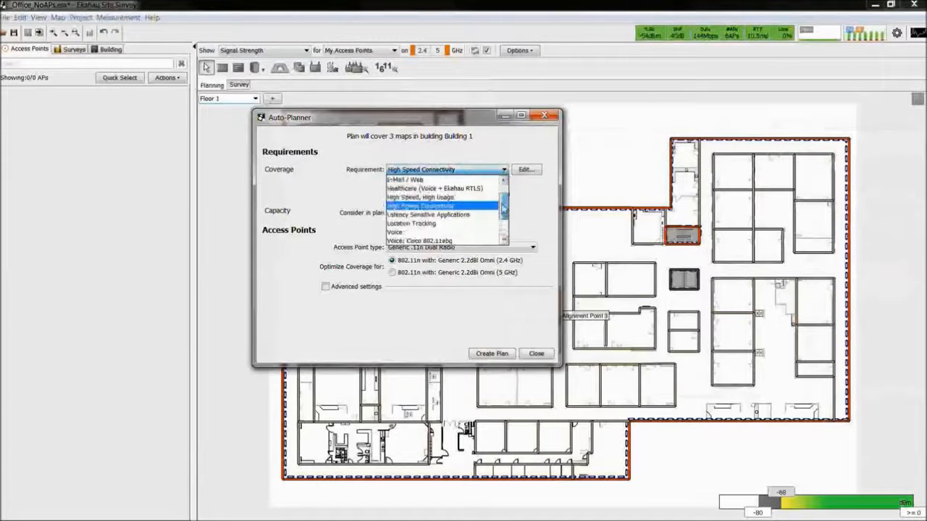
click(503, 171)
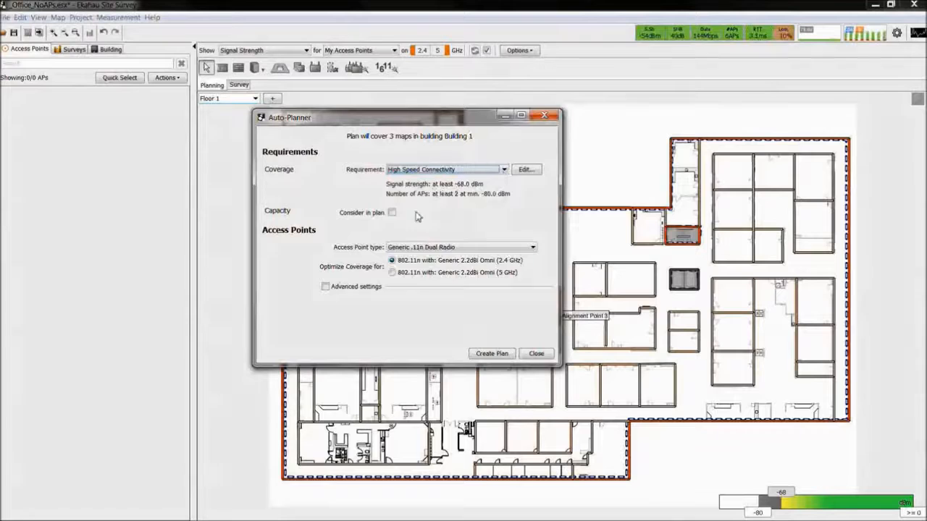
click(392, 214)
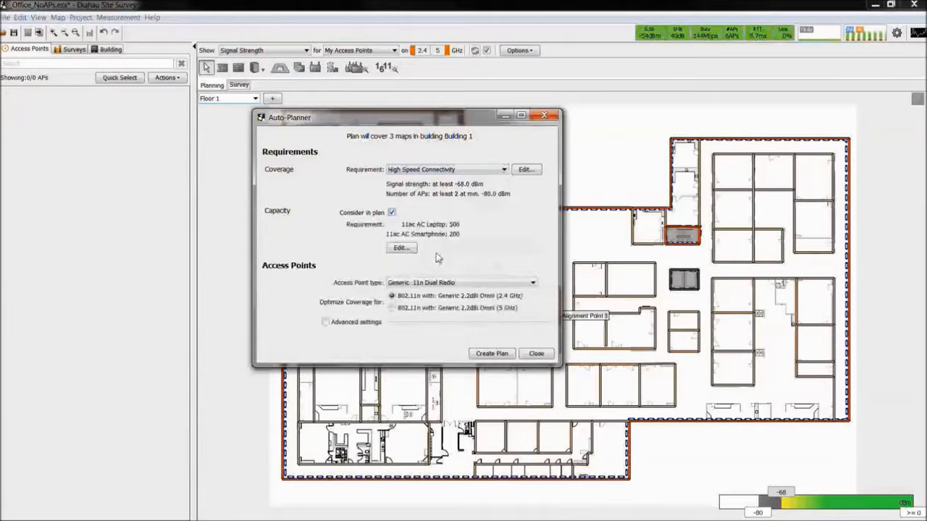
Choose Generic .11n/ac 4x4:4 Dual Radio as the access point type for the automatic plan.
click(532, 283)
scroll(507, 326, down, 10)
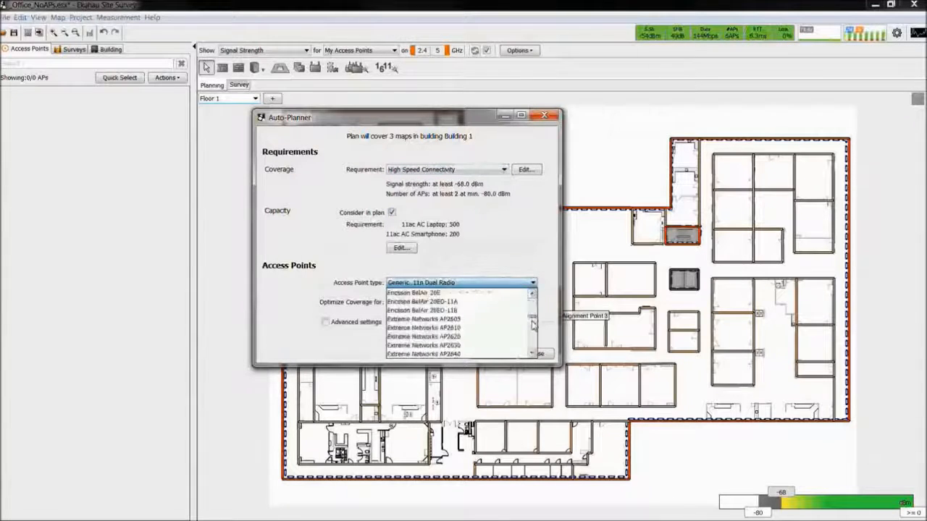
drag(532, 353, 534, 296)
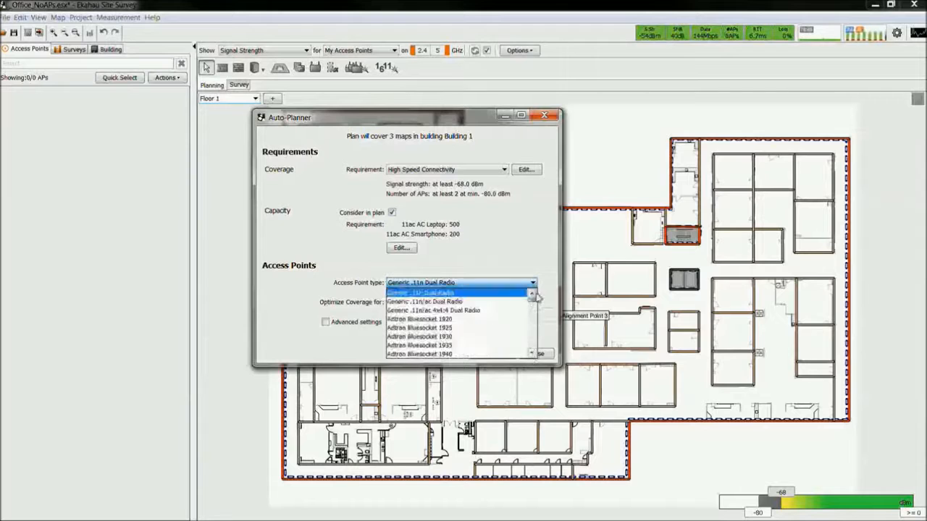
click(472, 312)
Enable the plan's advanced settings and add the 5 GHz channels U-NII Worldwide/UNII-2E (100-140), U-NII Worldwide/UNII-2E (144) and U-NII 3 (149-165).
click(325, 323)
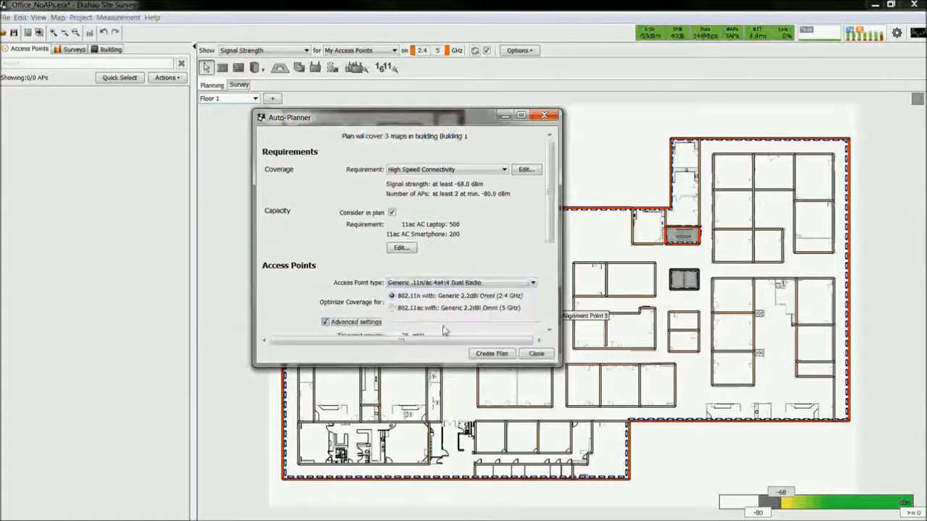
scroll(554, 230, down, 5)
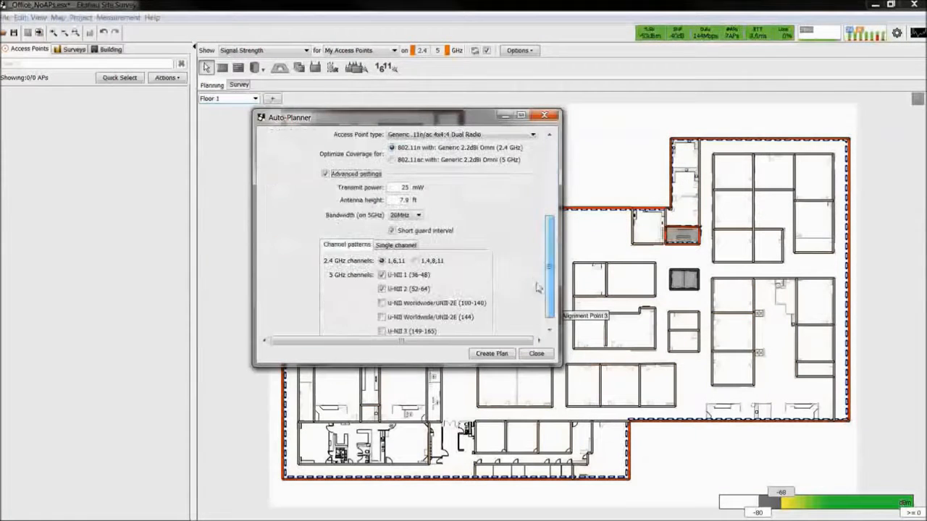
scroll(550, 270, down, 1)
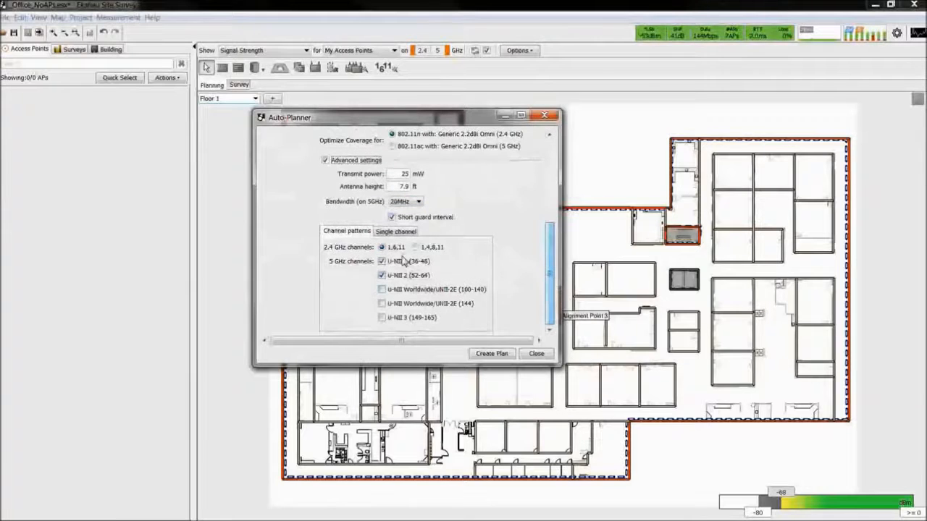
click(382, 290)
click(382, 304)
click(381, 317)
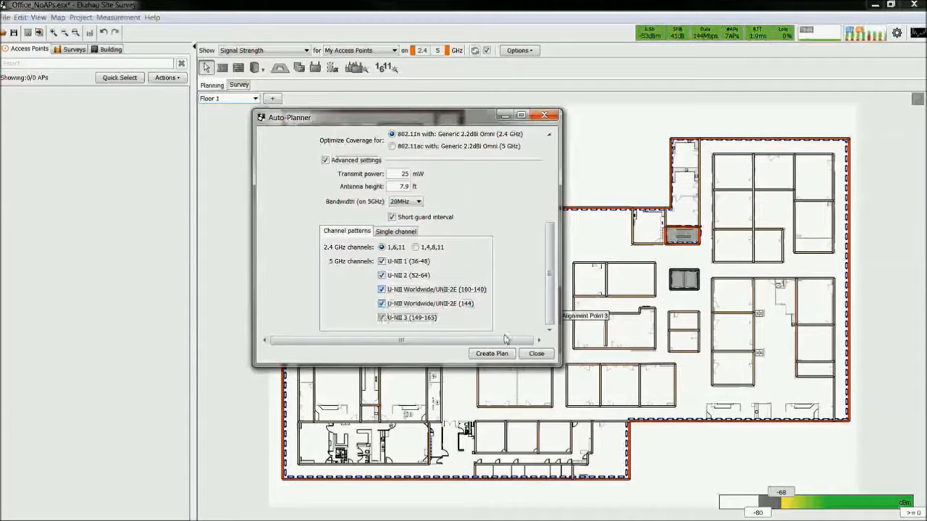
Create the automatic access point plan and review the list of access points planned for Floor 1.
click(498, 354)
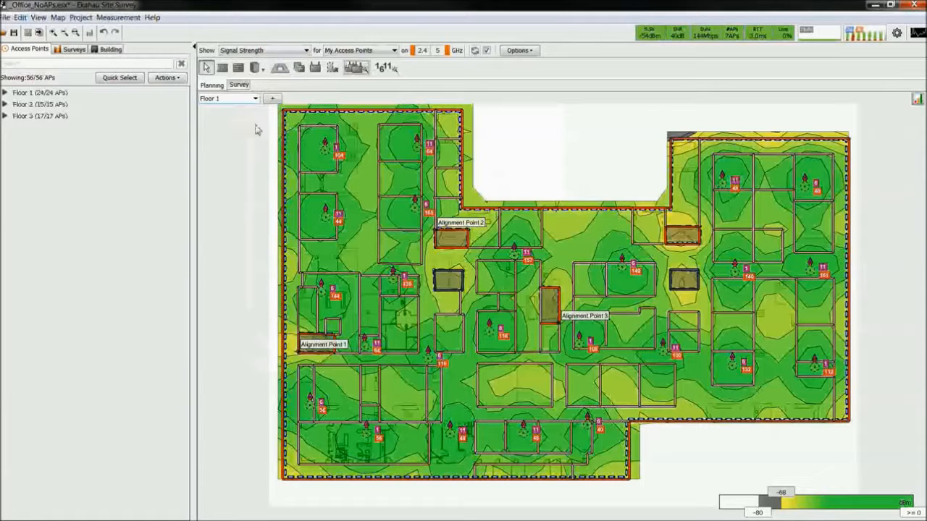
click(6, 93)
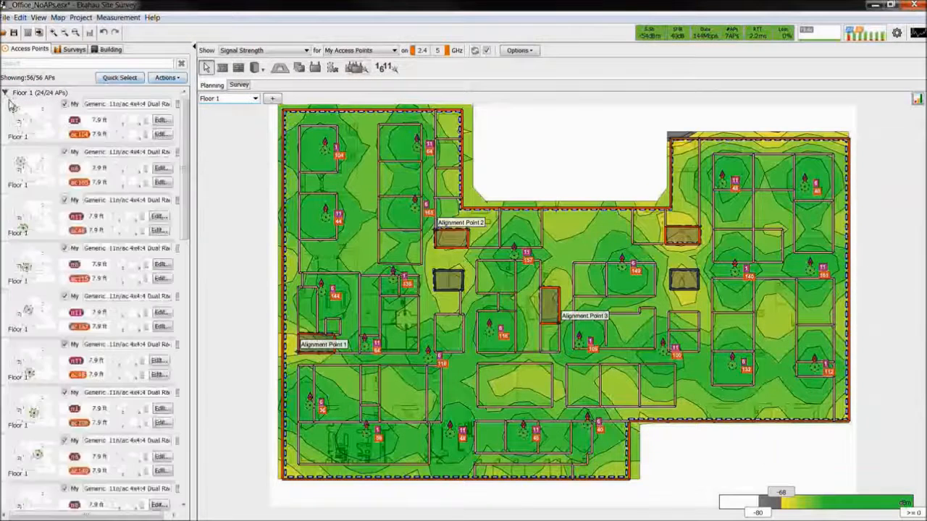
drag(183, 145, 186, 415)
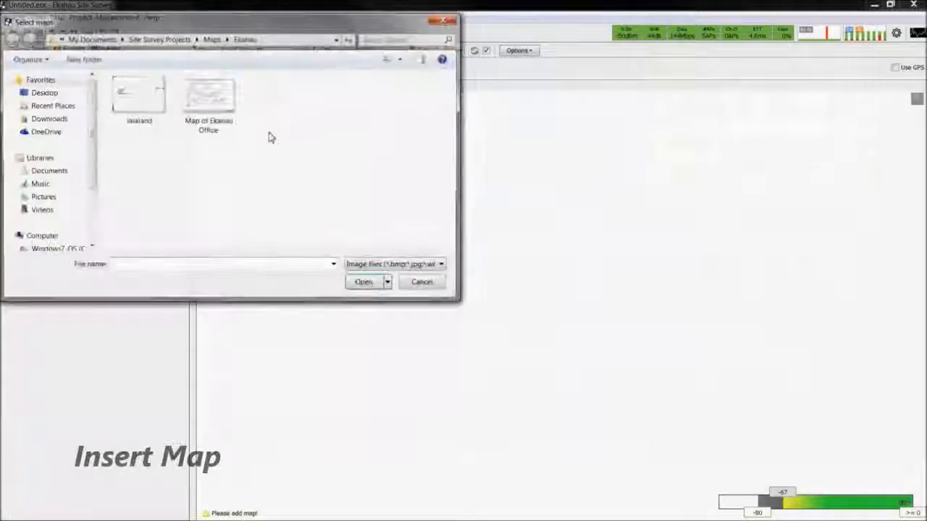
Insert the lalaland floor map and scale it by setting the full length of its left exterior wall to 75 ft.
double_click(141, 99)
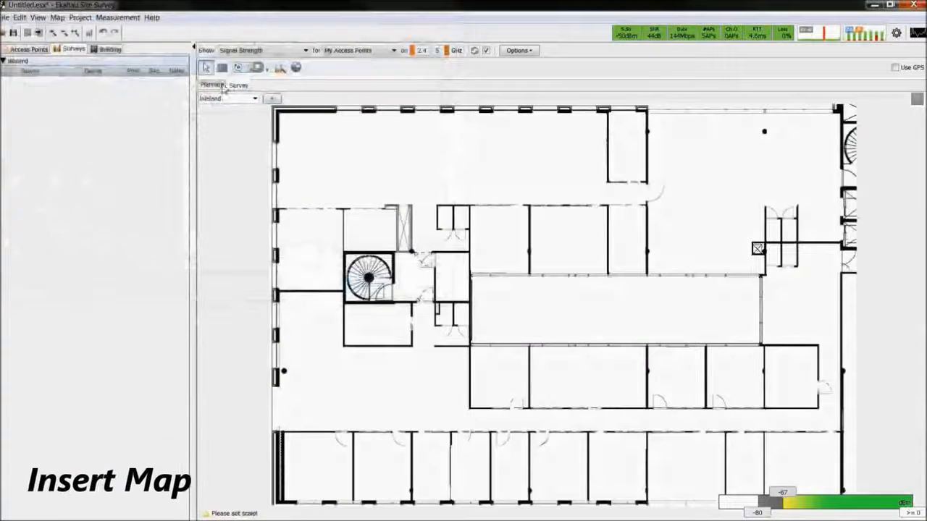
click(223, 71)
drag(274, 108, 275, 505)
text(75)
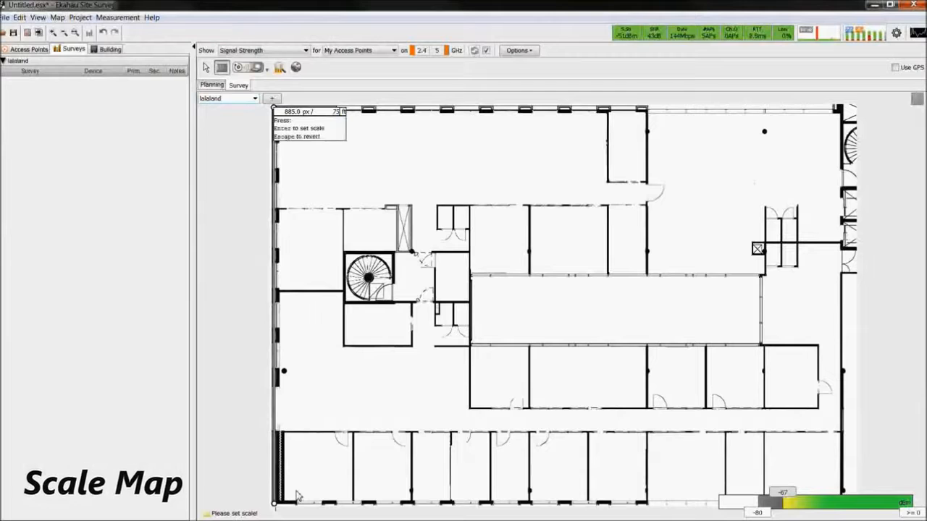
key(Return)
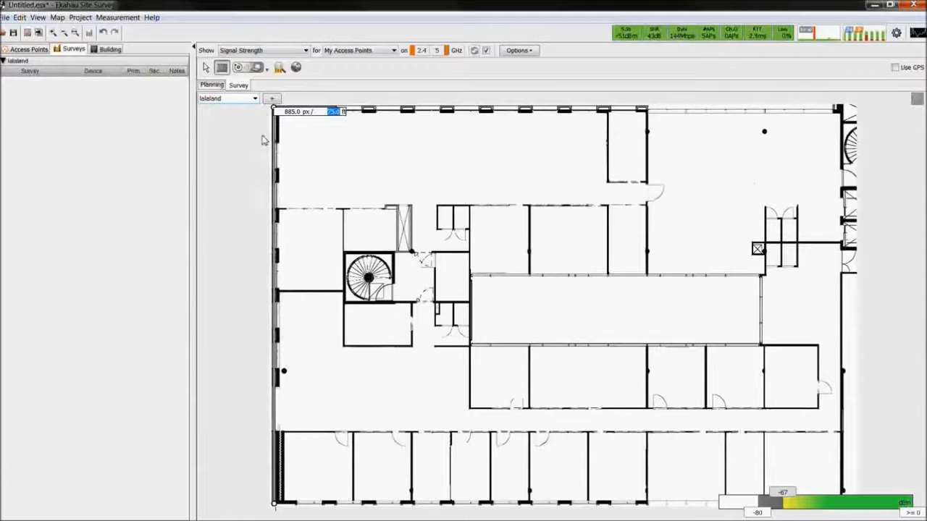
Record a continuous survey along a U-shaped path in the open area by the map's right edge, marking each turn, and stop it.
click(267, 69)
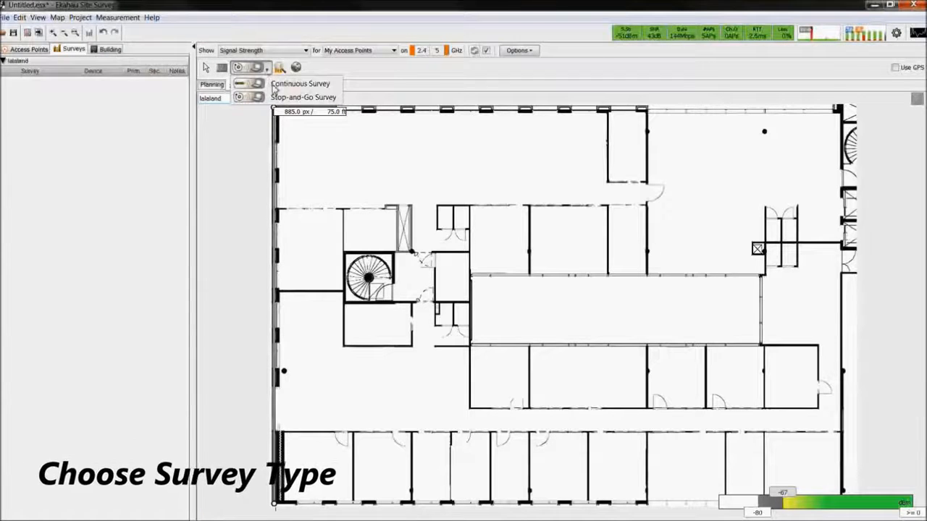
click(290, 84)
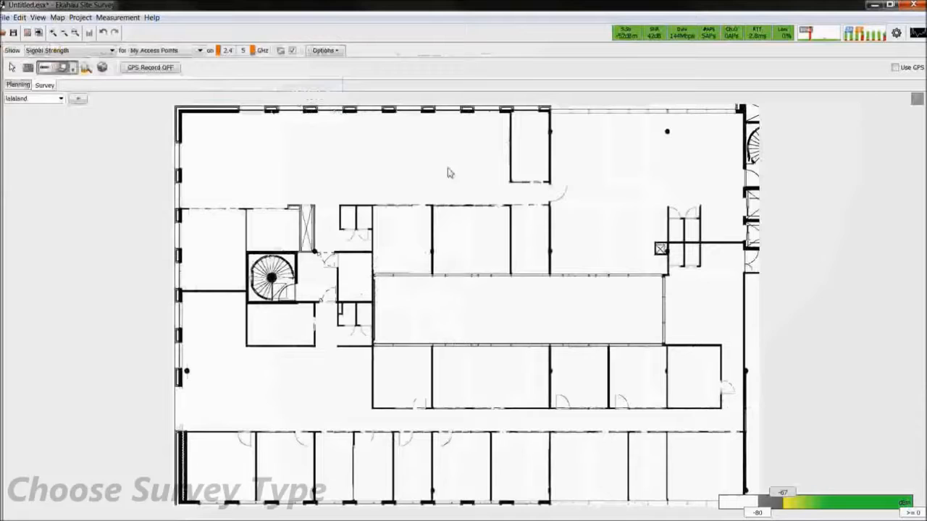
click(728, 259)
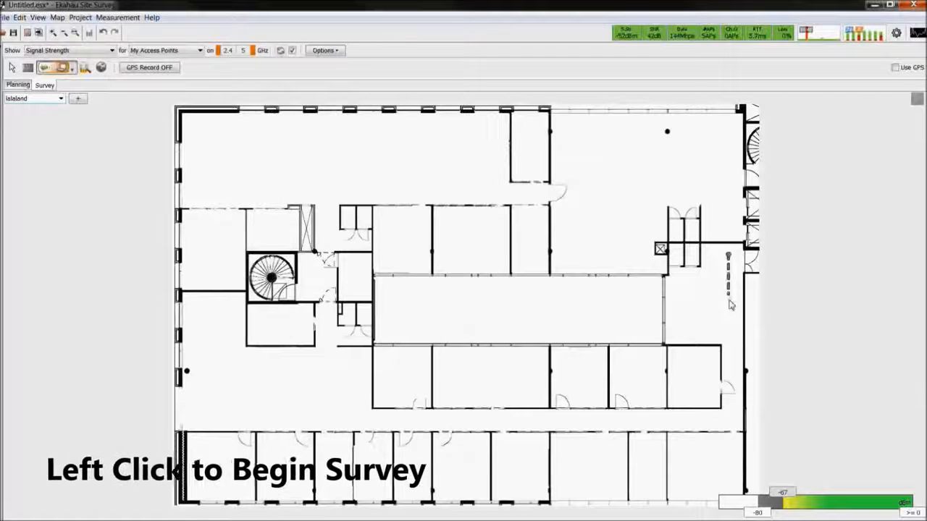
click(725, 339)
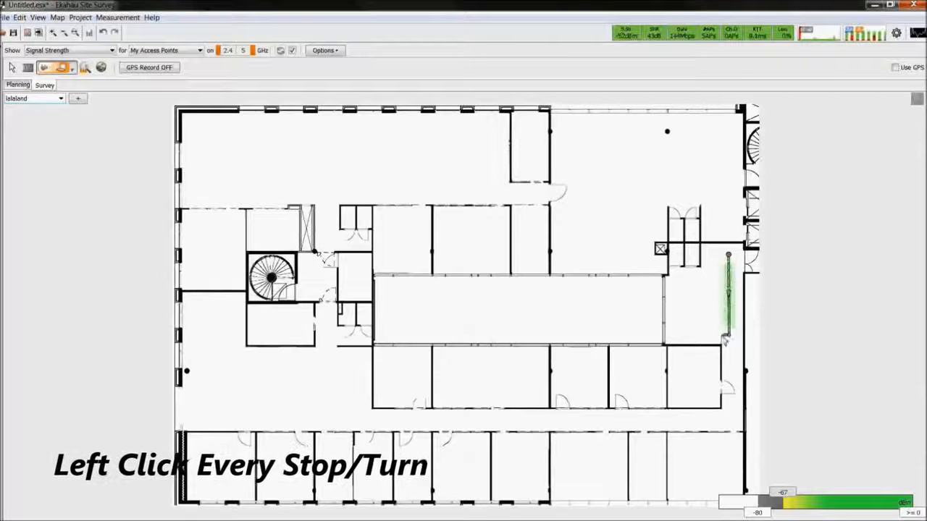
click(675, 340)
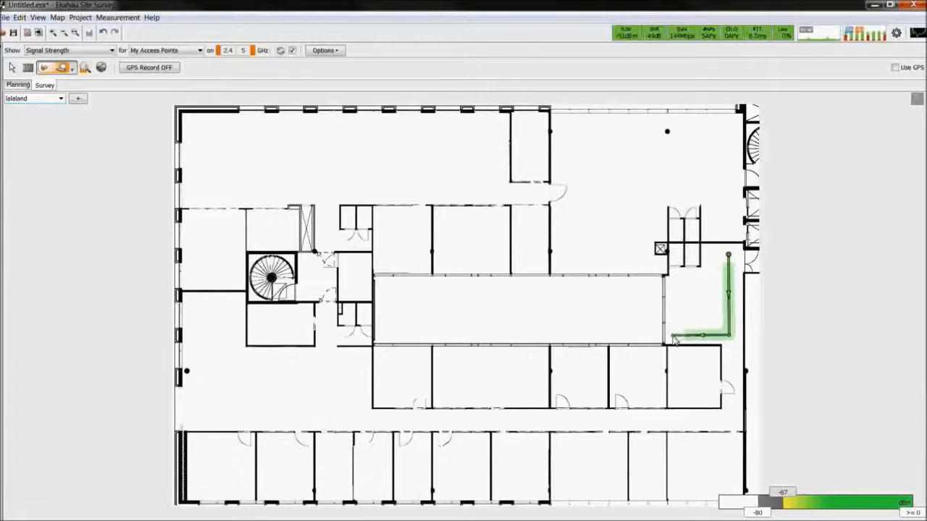
click(673, 284)
right_click(674, 283)
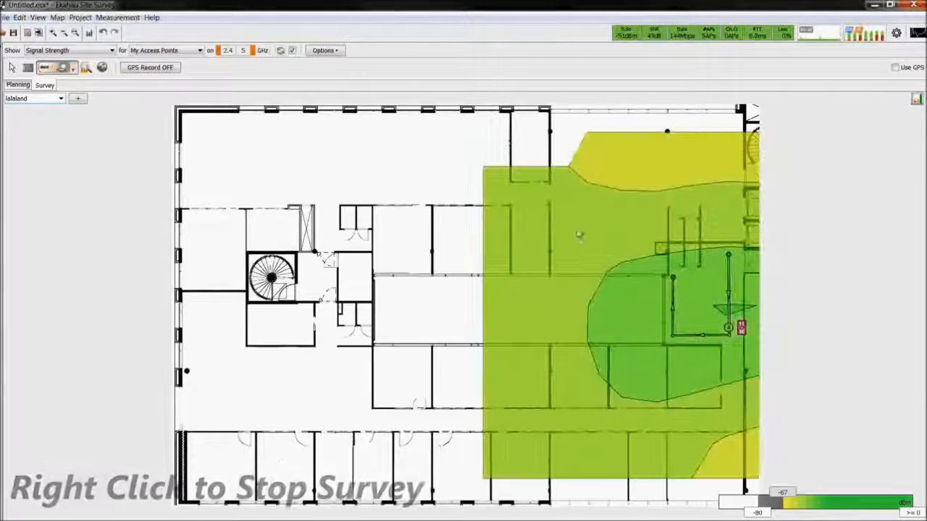
click(3, 45)
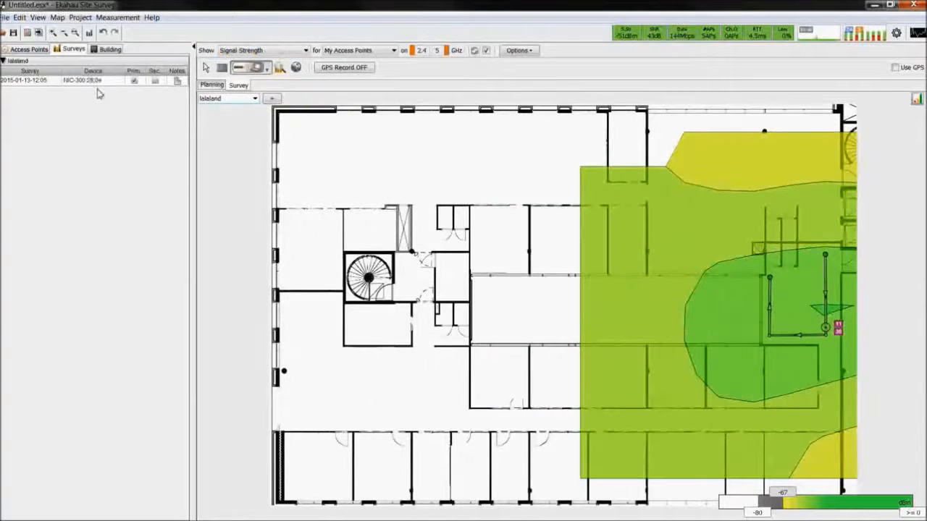
Record a stop-and-go survey with two measurement points beside the first survey path and stop it.
click(268, 69)
click(279, 95)
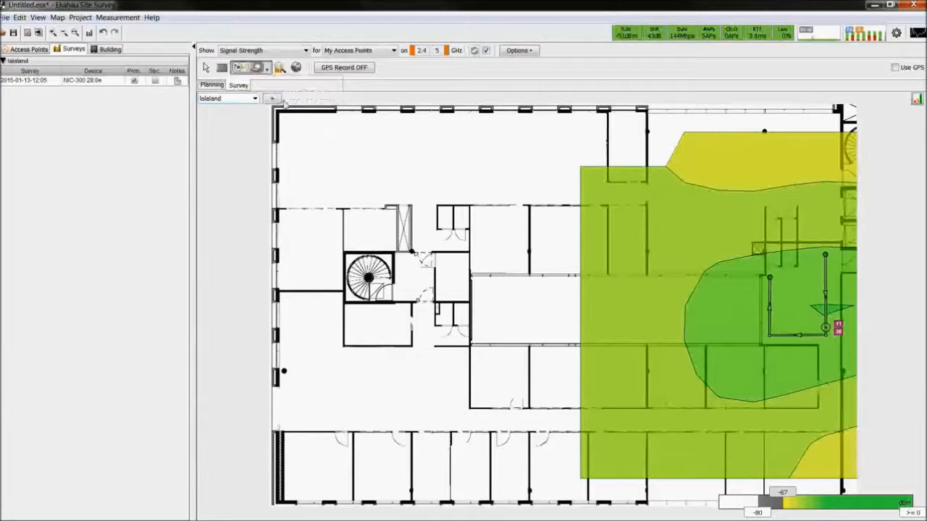
click(814, 257)
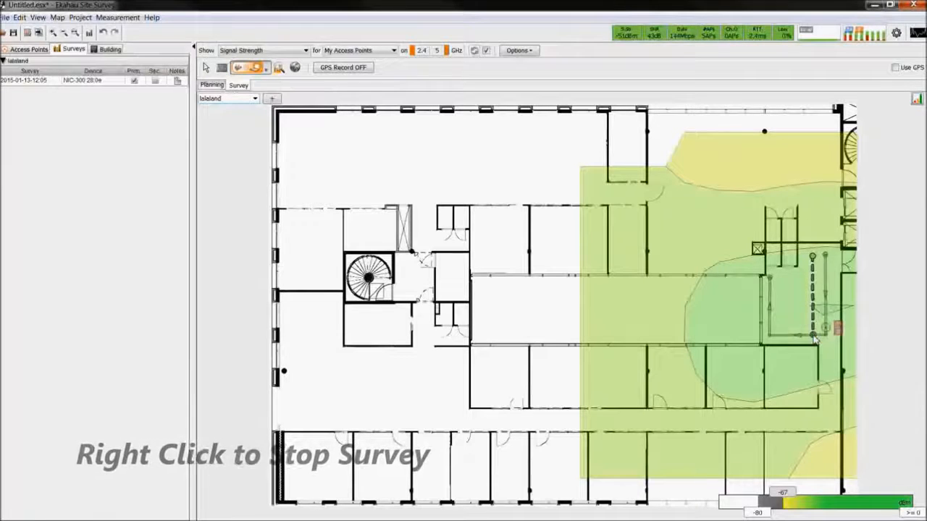
right_click(814, 338)
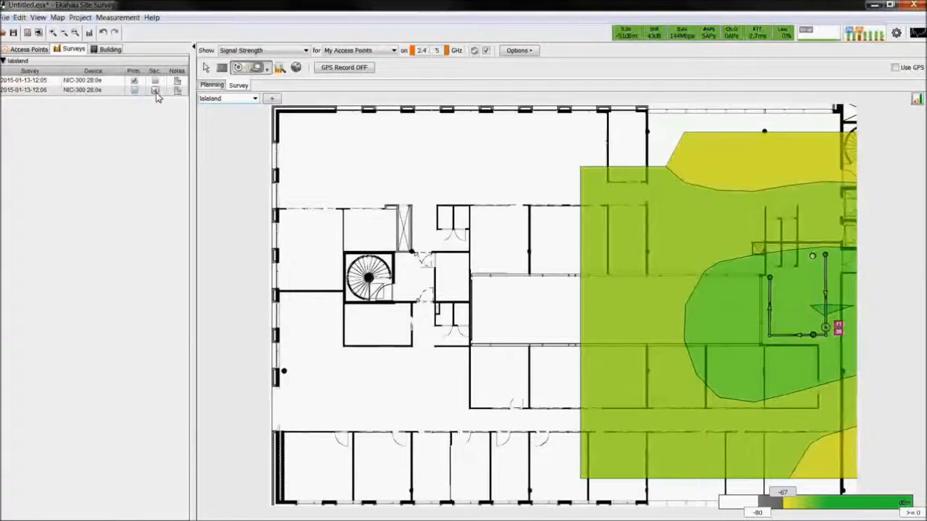
Delete both recorded surveys from the lalaland map.
click(106, 83)
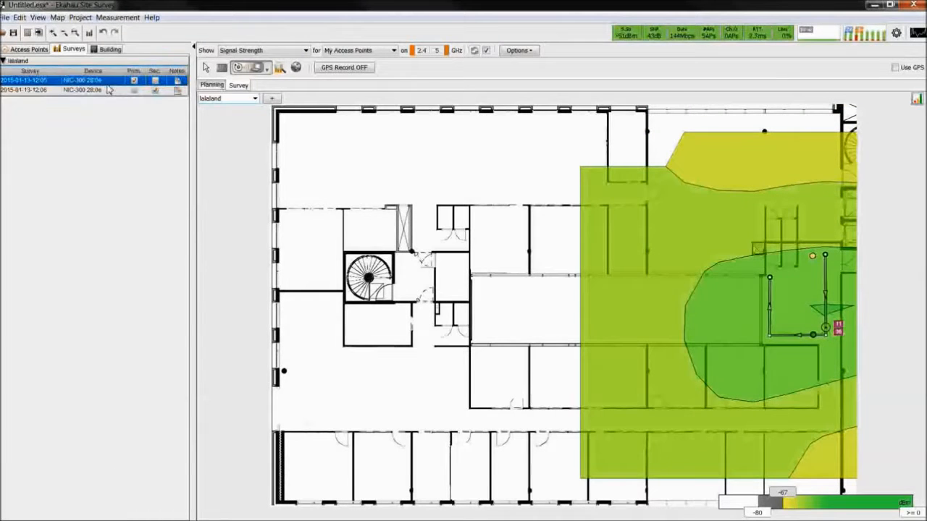
shift+click(109, 91)
right_click(109, 93)
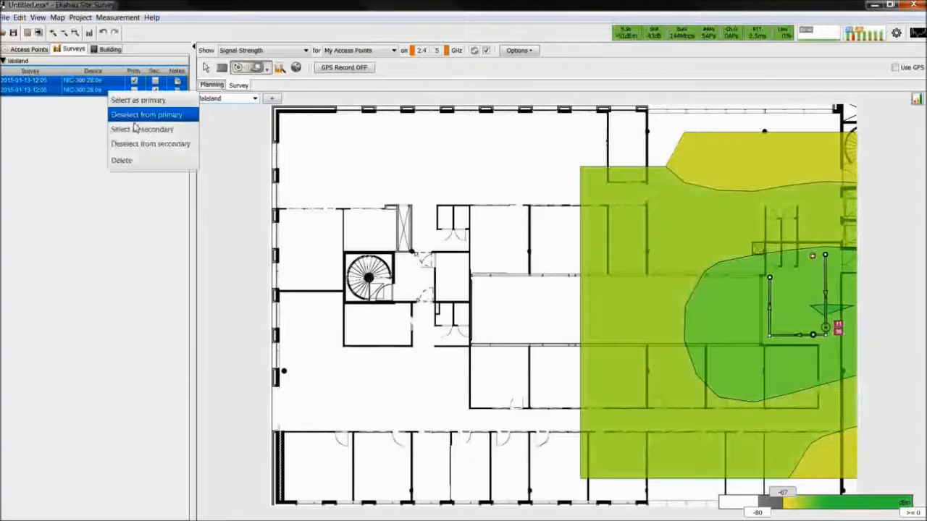
click(127, 162)
click(440, 274)
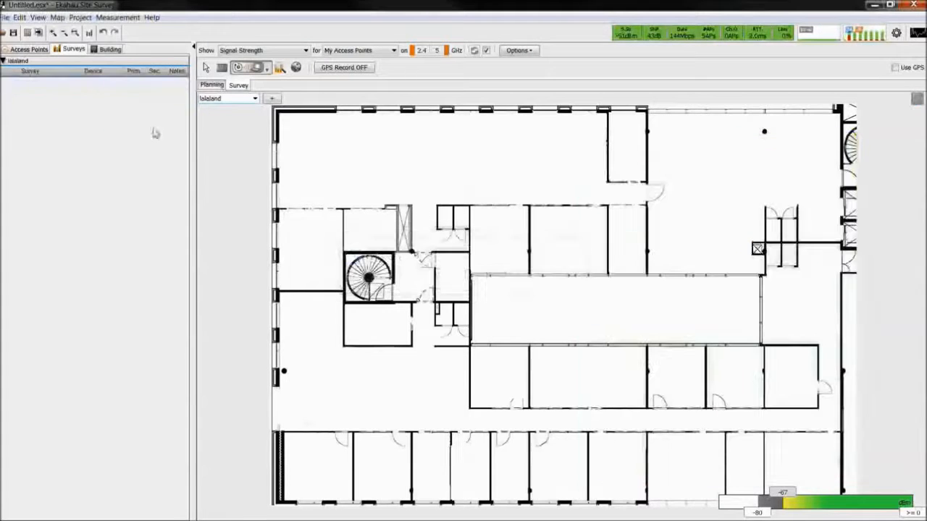
Open the Office-Onsite-Example.esx project without saving the changes to the untitled one.
click(6, 16)
click(22, 46)
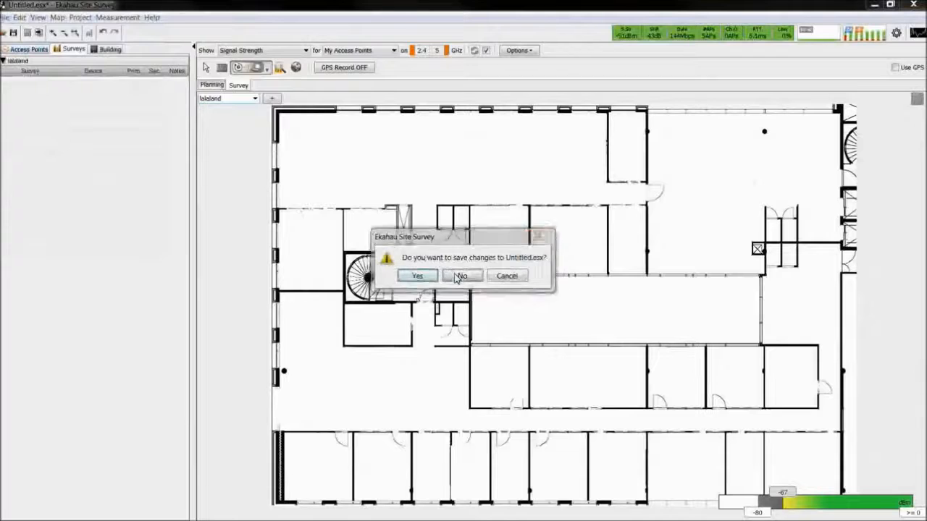
click(457, 276)
click(189, 228)
double_click(191, 230)
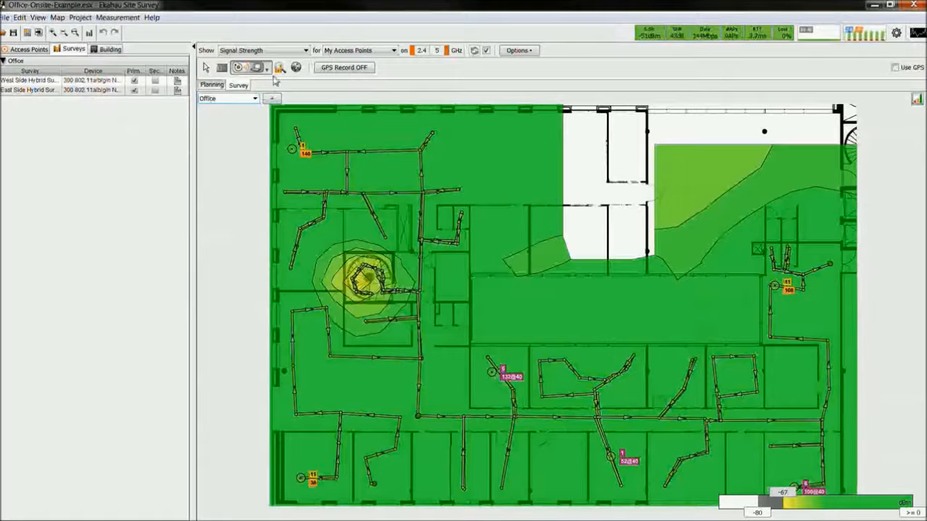
View the office's Signal To Noise Ratio (SNR) heatmap, followed by its Channel Overlap heatmap.
click(304, 51)
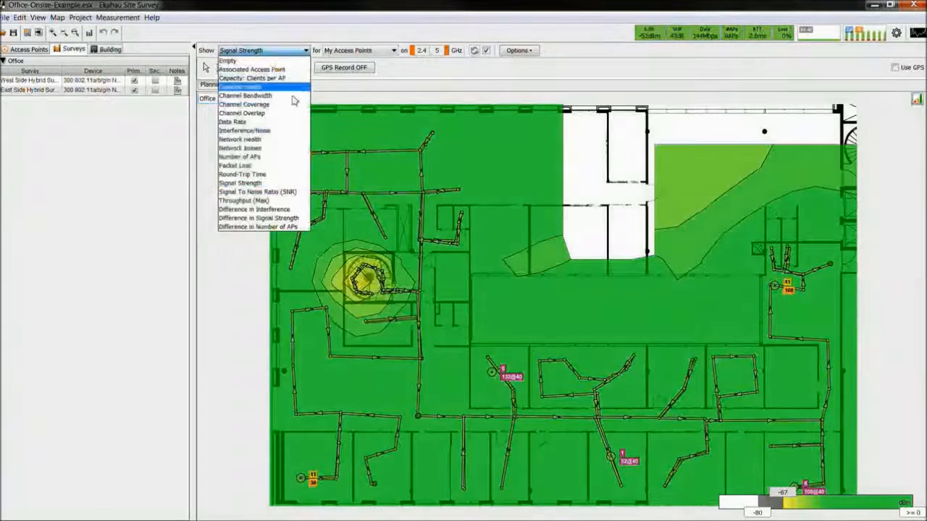
click(279, 194)
click(306, 52)
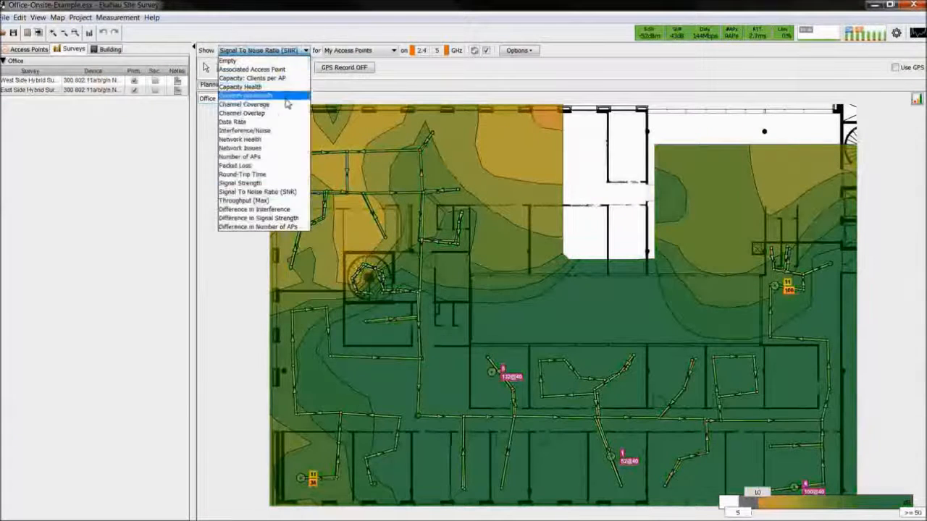
click(279, 120)
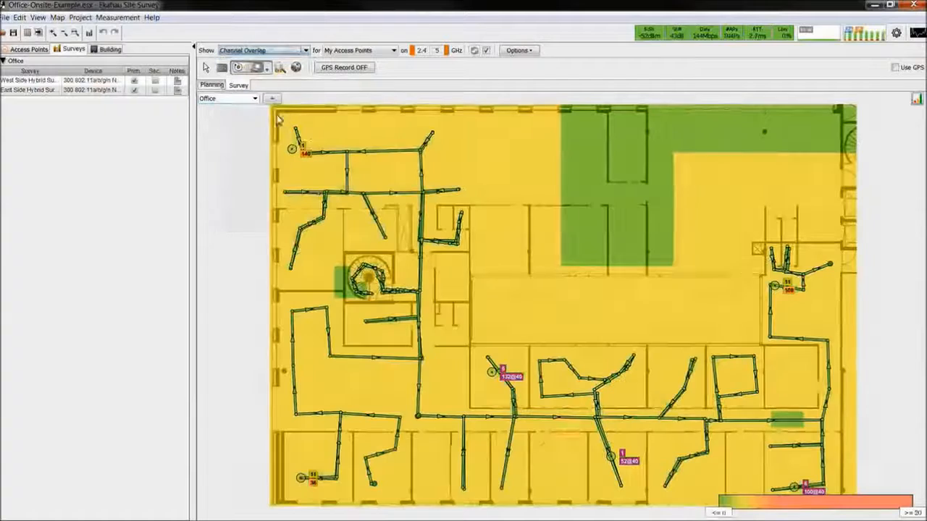
View the office's Packet Loss heatmap and open the Survey Inspector for a point along the West Side Hybrid Survey's upper path.
click(304, 51)
click(269, 165)
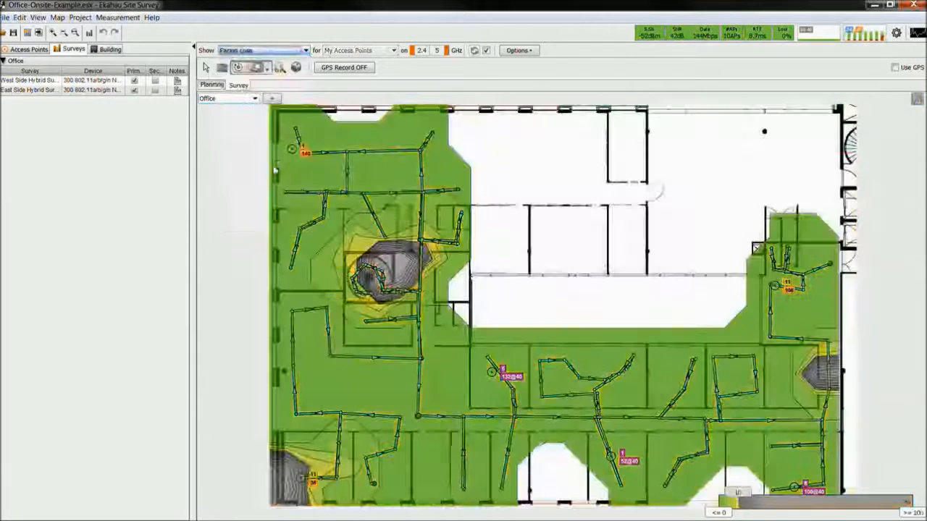
click(279, 67)
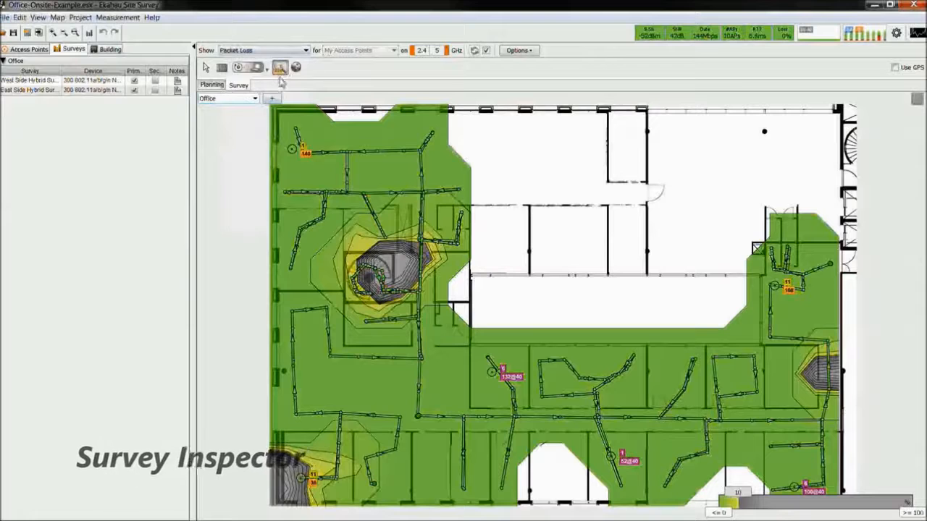
click(403, 150)
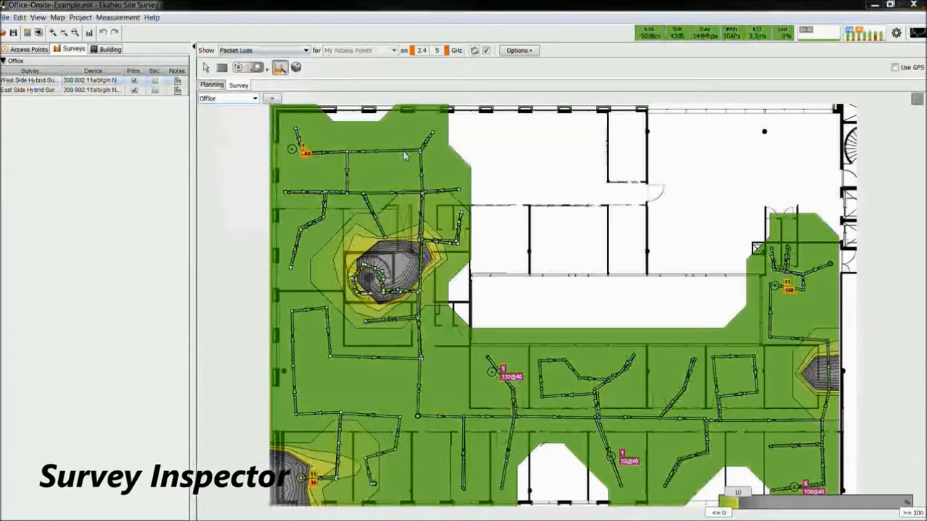
drag(881, 123, 669, 204)
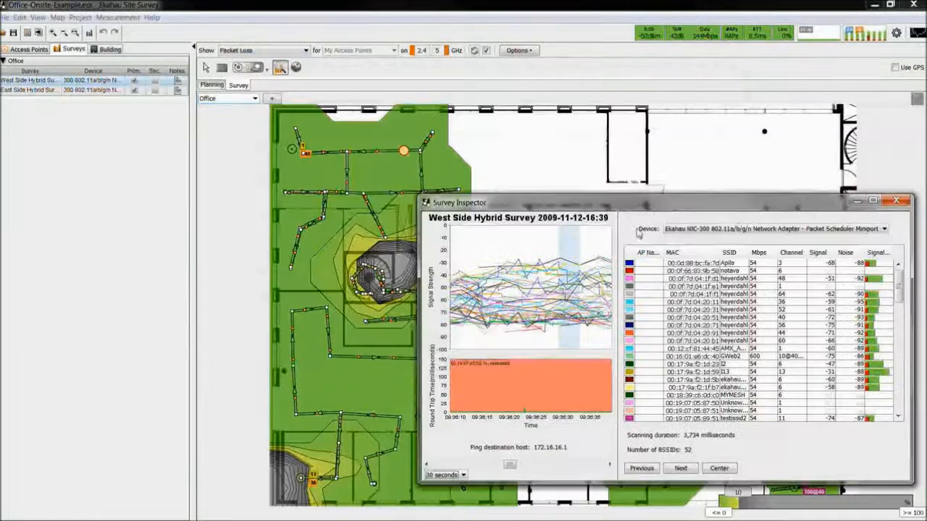
Advance the Survey Inspector by two measurement points and look through the access points recorded by the Ekahau NIC-300 adapter.
click(680, 470)
click(680, 469)
click(883, 229)
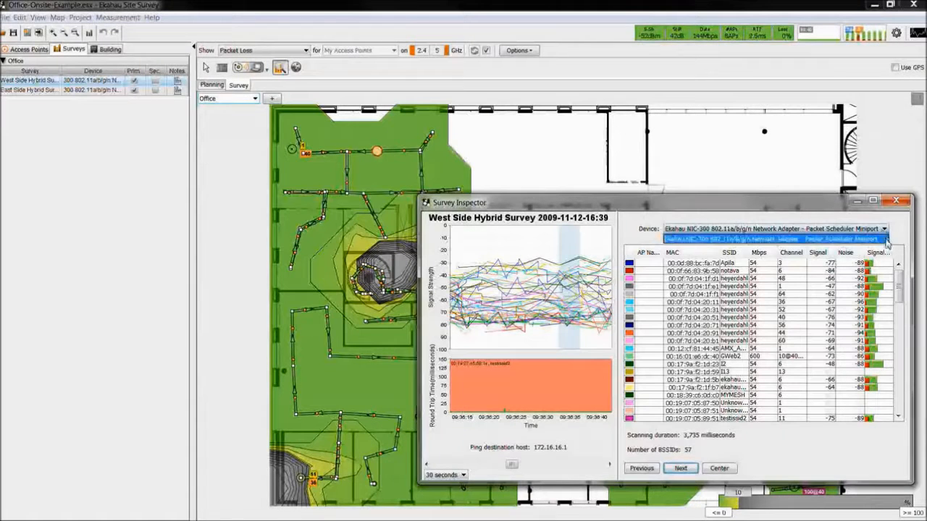
click(885, 240)
drag(900, 284, 899, 346)
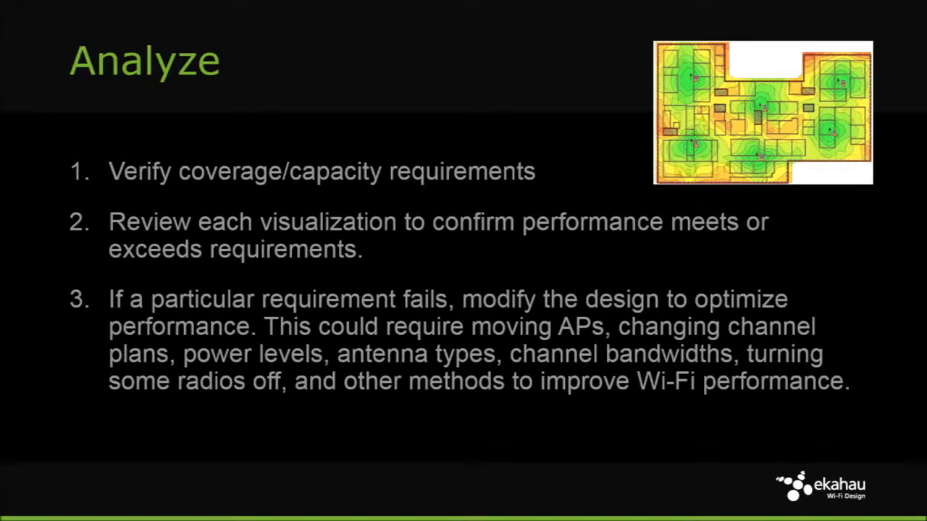
Set the Office-Planning-Example project's coverage requirement to High Speed, High Usage.
click(80, 18)
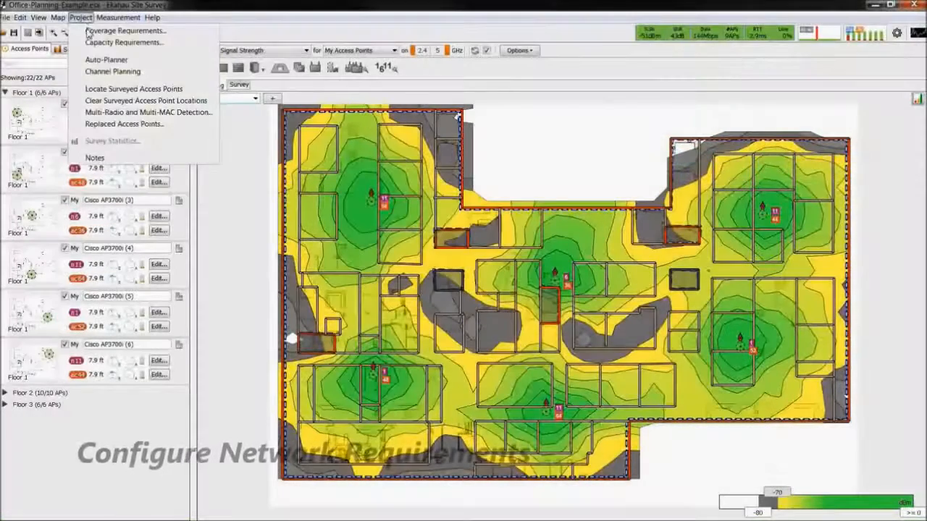
click(120, 30)
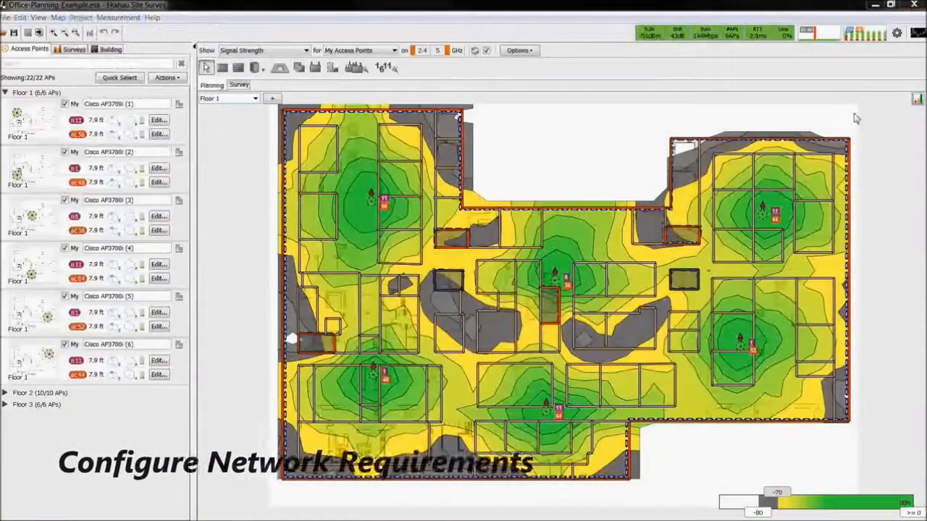
drag(587, 142, 374, 164)
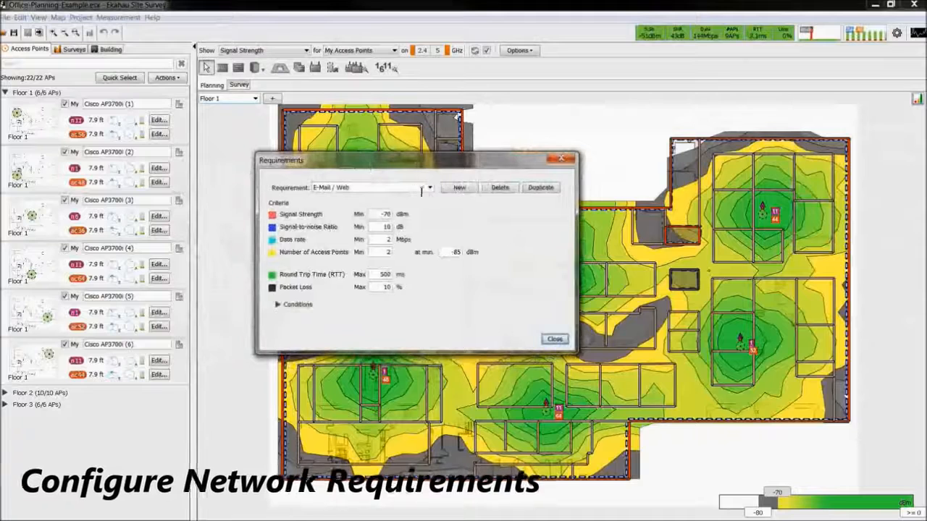
click(430, 190)
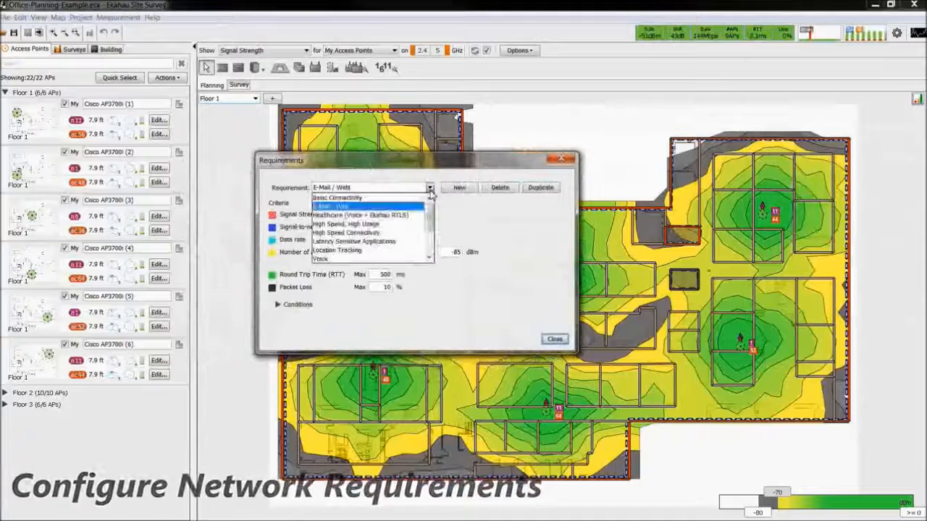
click(400, 225)
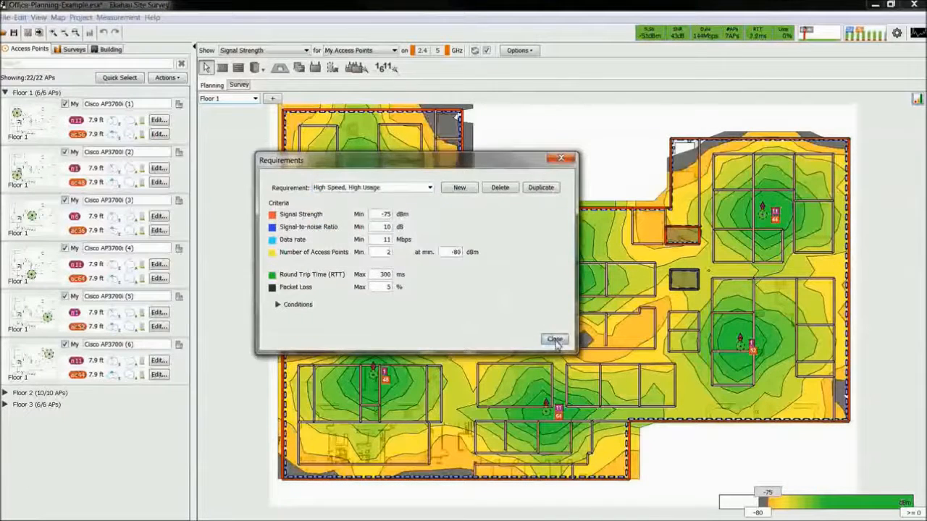
click(553, 338)
Add 500 11ac AC Laptop devices to the project's capacity requirements.
click(81, 17)
click(101, 42)
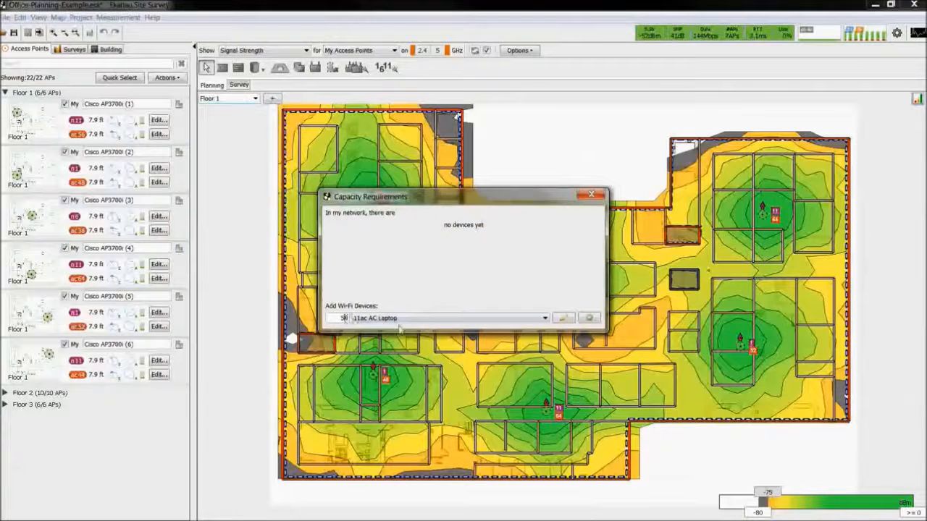
click(589, 318)
click(597, 198)
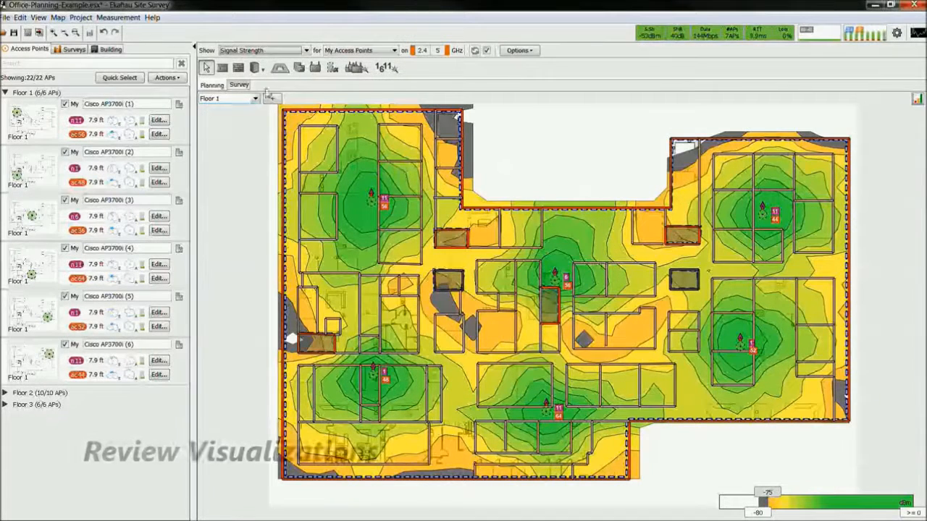
View Floor 1's Network Issues visualization and check the issue in the area beneath the left black-walled shaft.
click(307, 51)
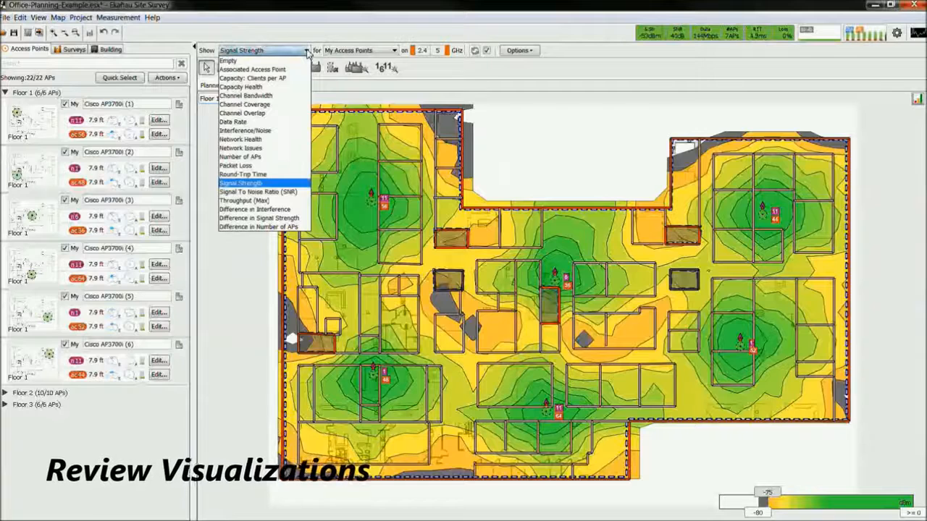
click(268, 140)
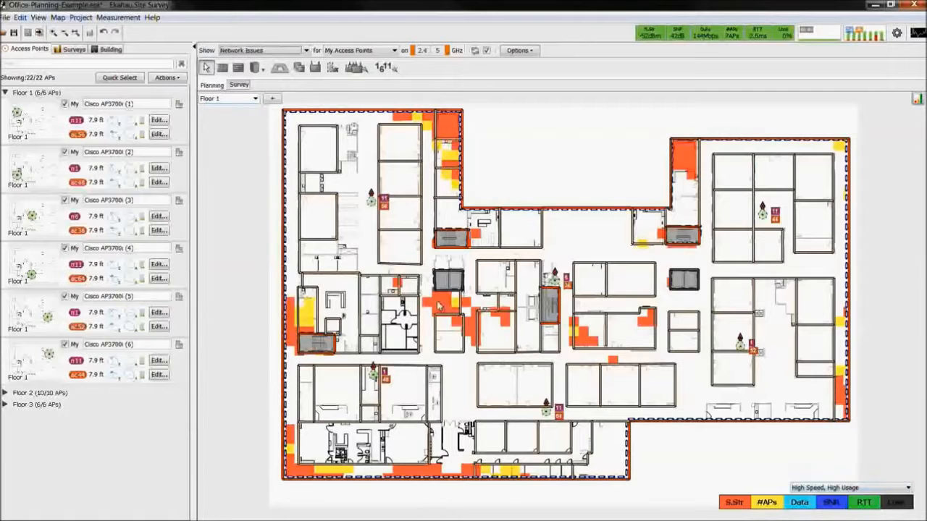
mouse_move(439, 307)
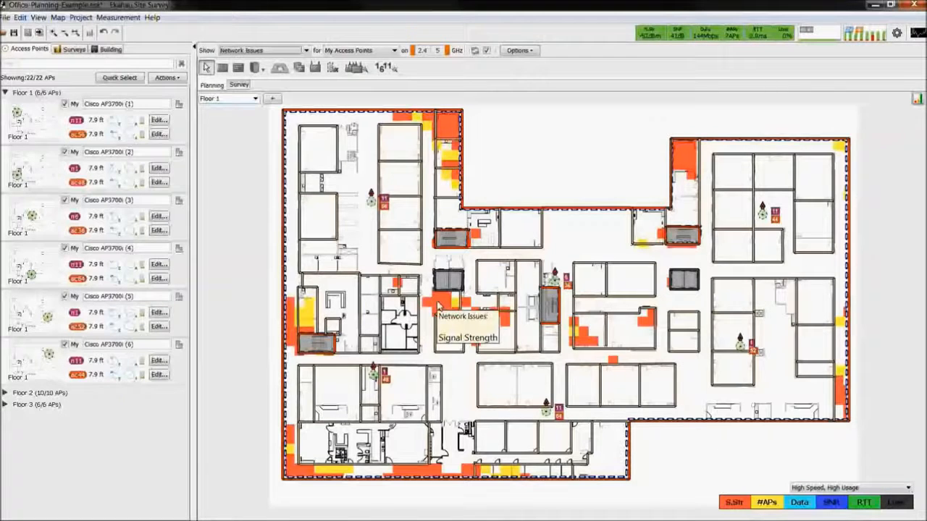
Show Floor 1's Signal Strength and place a Generic .11n/ac 4x4:4 Dual Radio access point in the weak area beneath the left black-walled shaft.
click(262, 50)
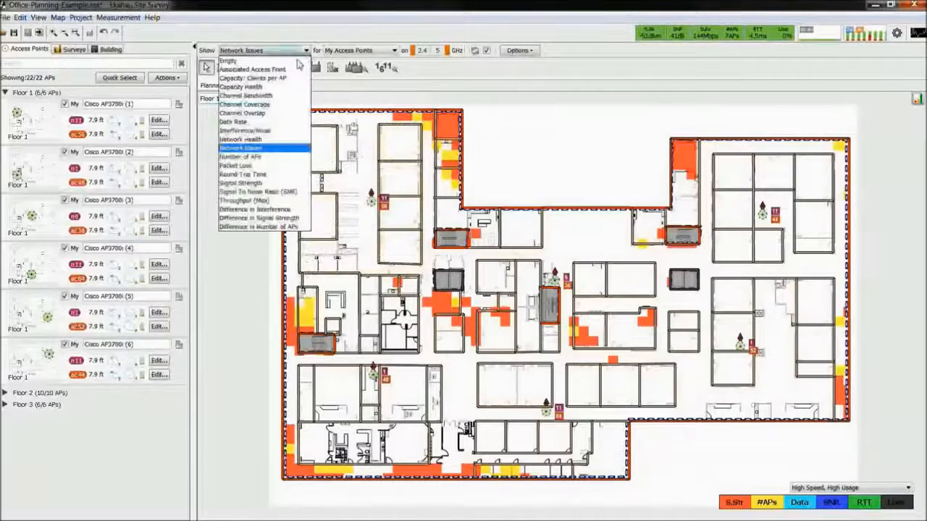
click(243, 183)
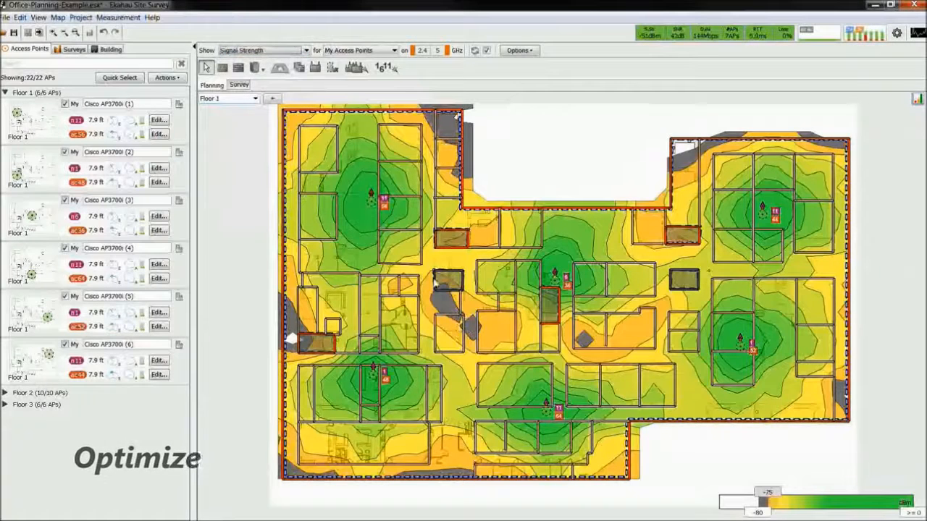
click(315, 67)
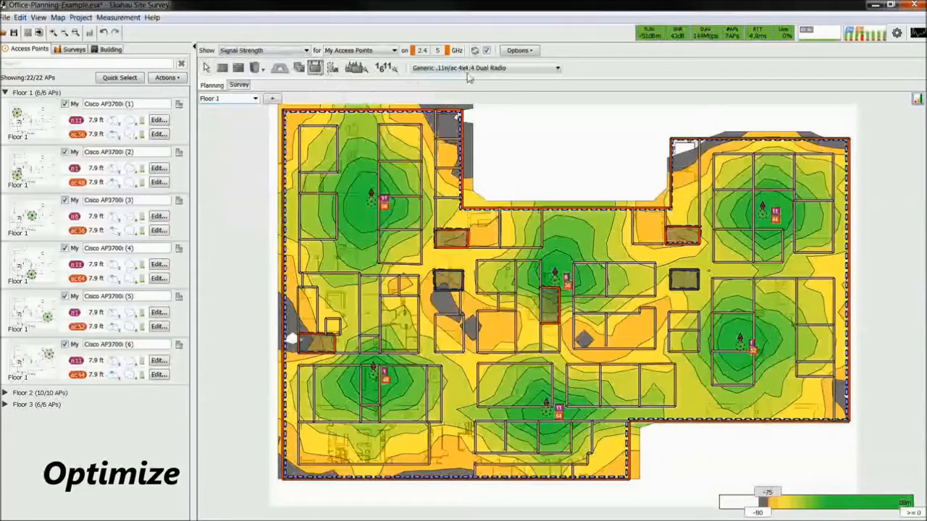
click(545, 68)
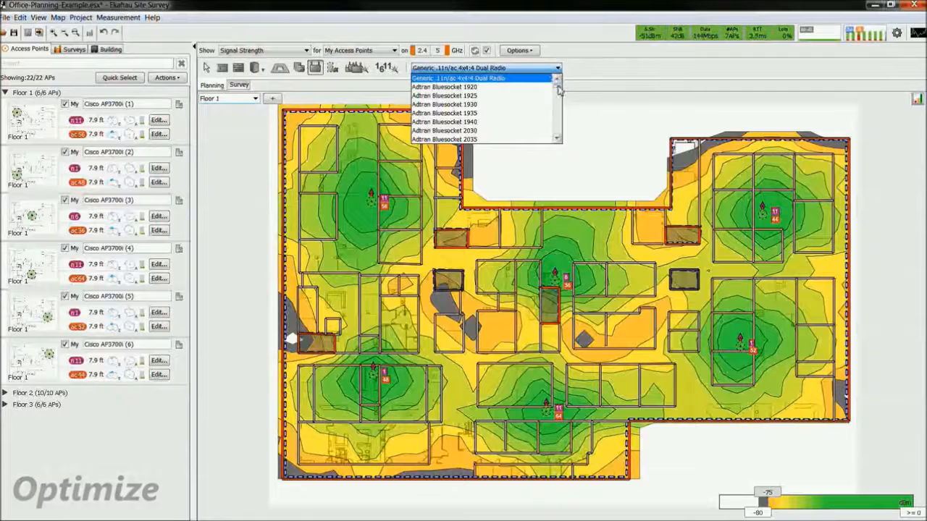
click(558, 86)
click(557, 87)
click(557, 87)
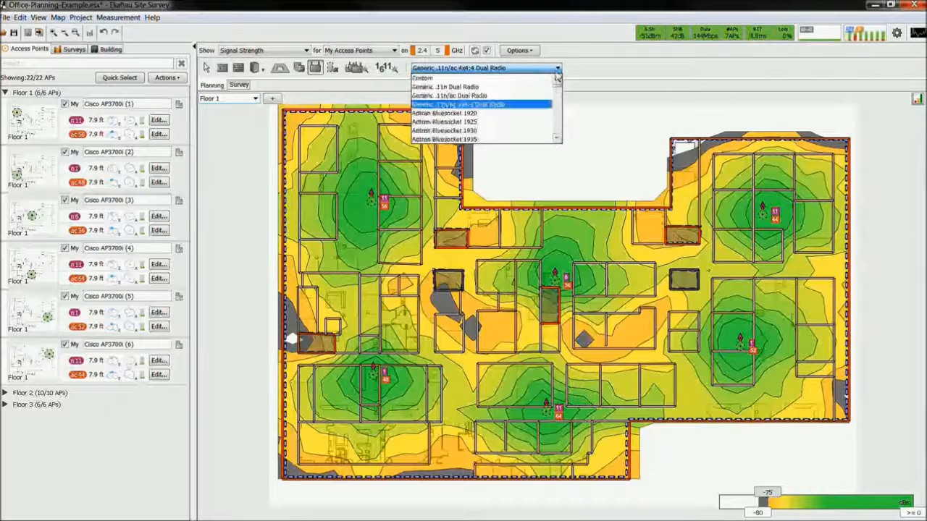
click(547, 144)
click(451, 324)
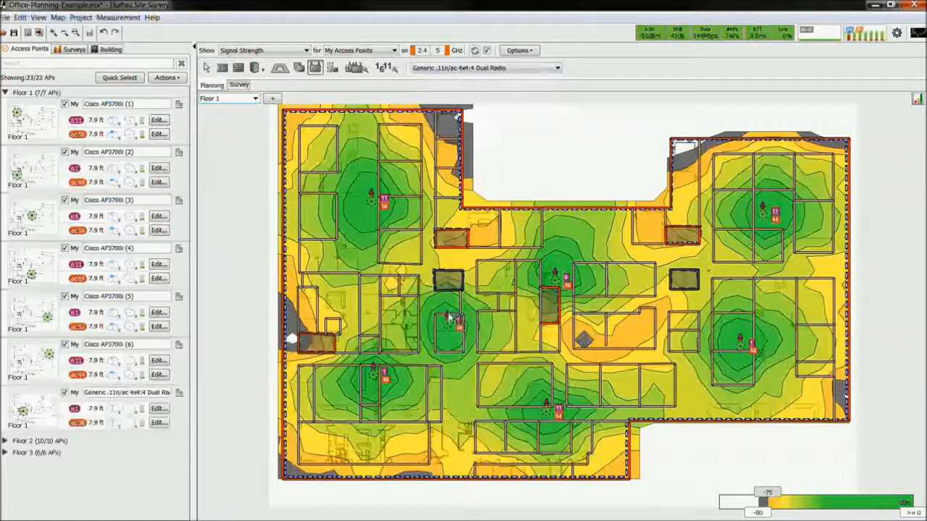
View Floor 1's Channel Overlap heatmap and check which access points overlap in the area left of the new access point.
click(307, 50)
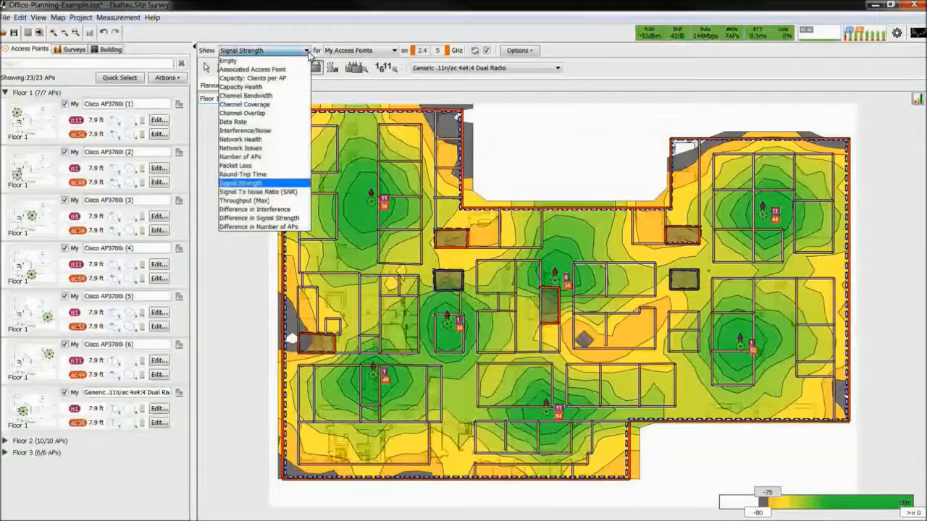
click(268, 118)
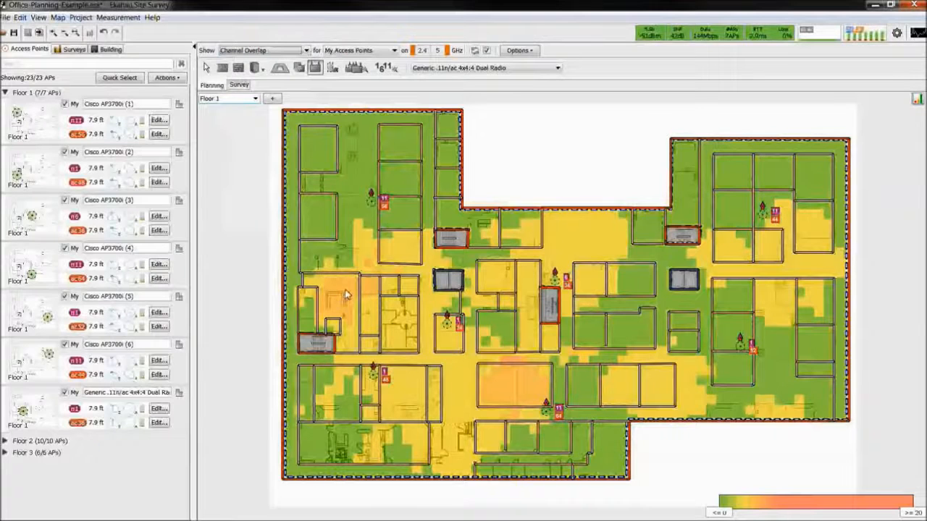
mouse_move(346, 295)
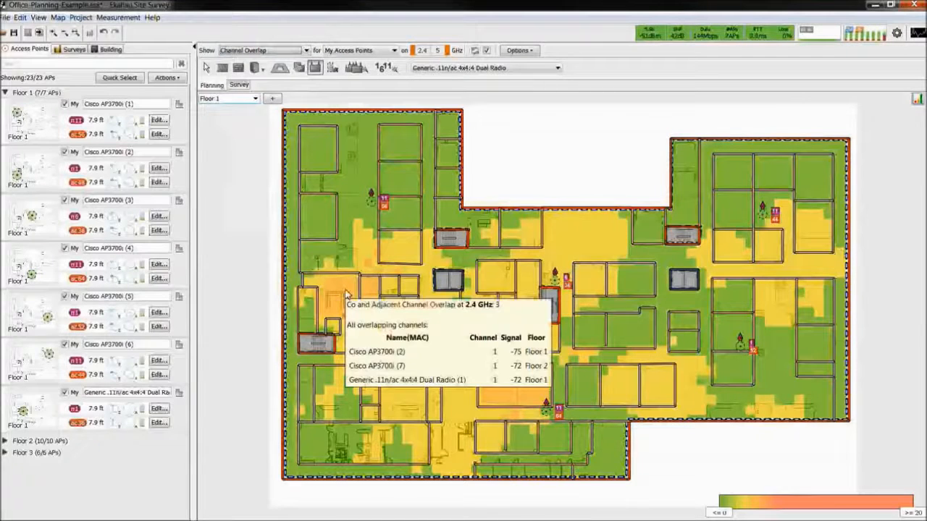
Set the new generic access point's 2.4 GHz radio to channel 6 and its transmit power to 10 mW.
click(207, 69)
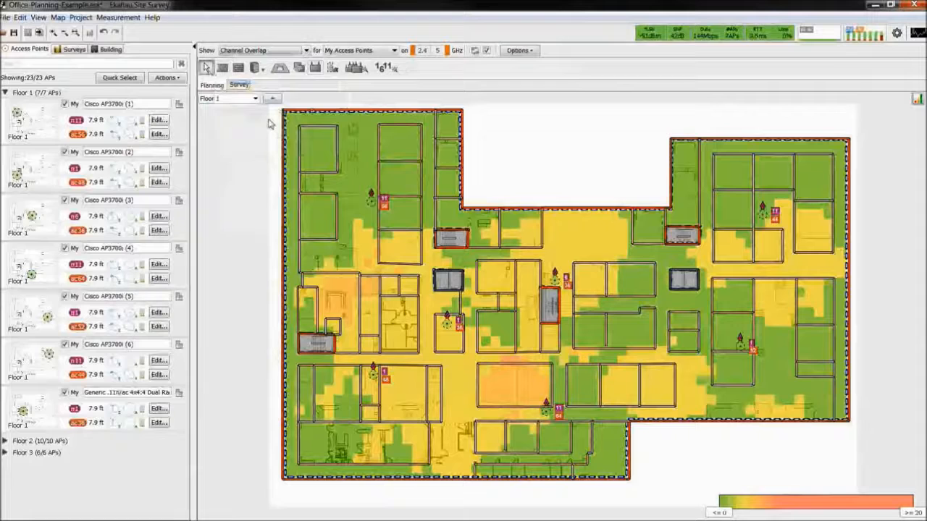
click(64, 413)
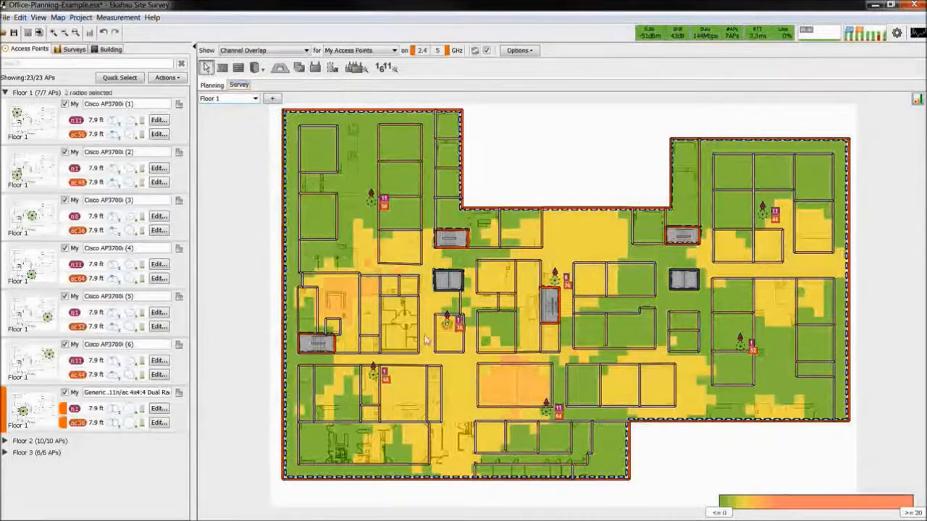
click(77, 410)
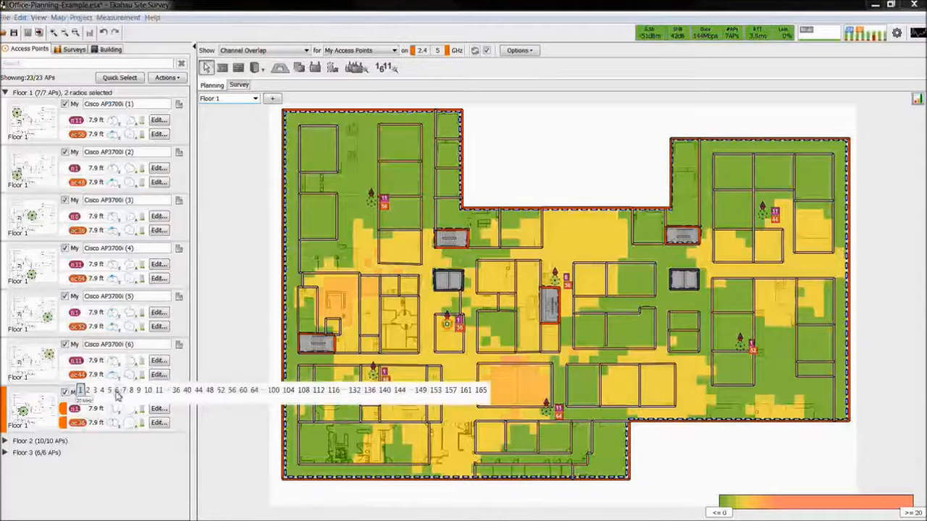
click(117, 391)
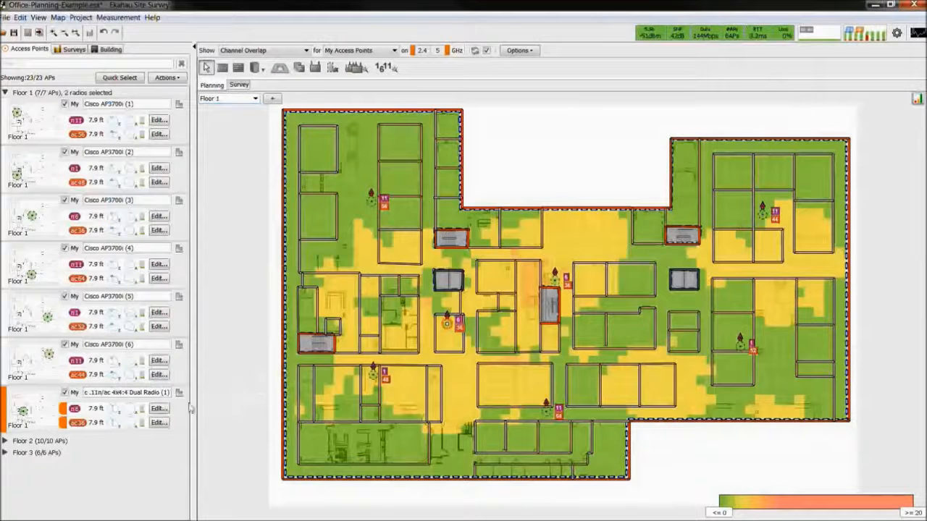
click(158, 409)
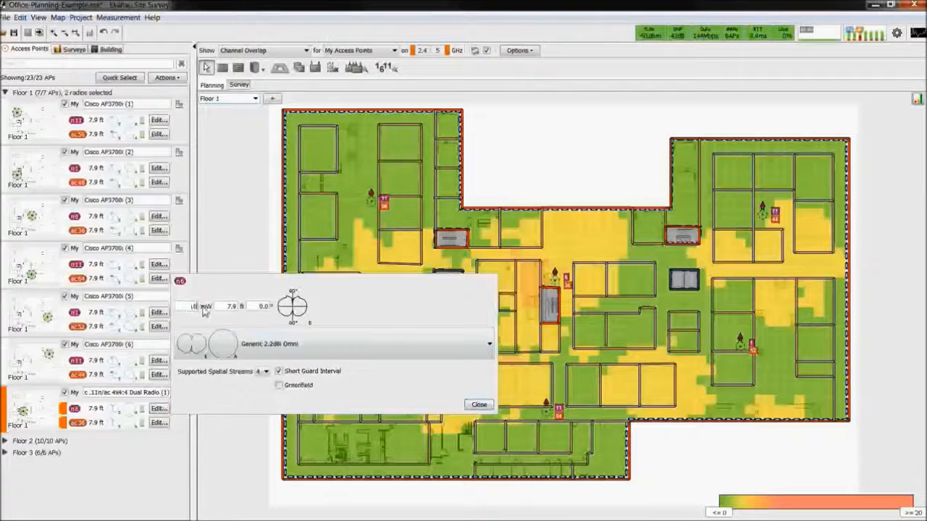
click(479, 405)
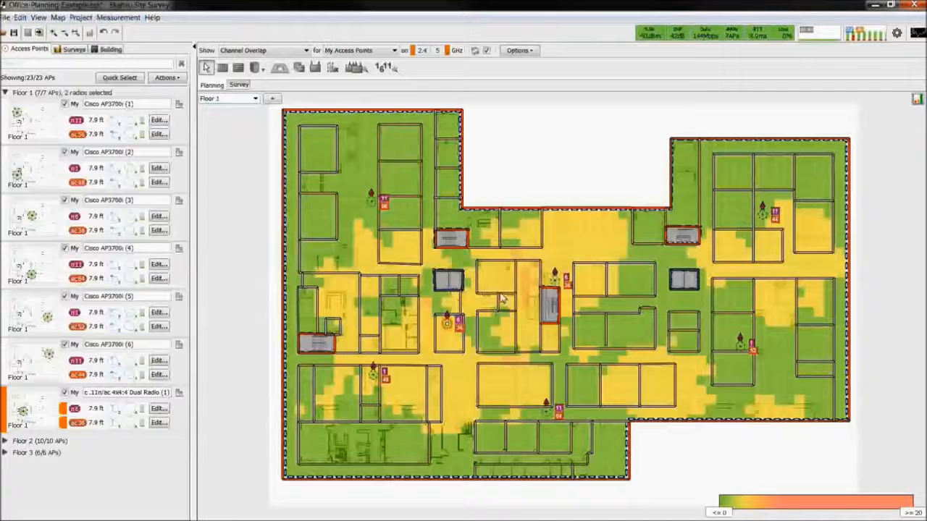
Recheck Floor 1's Network Issues visualization with the added access point, followed by its Capacity Health visualization.
click(306, 52)
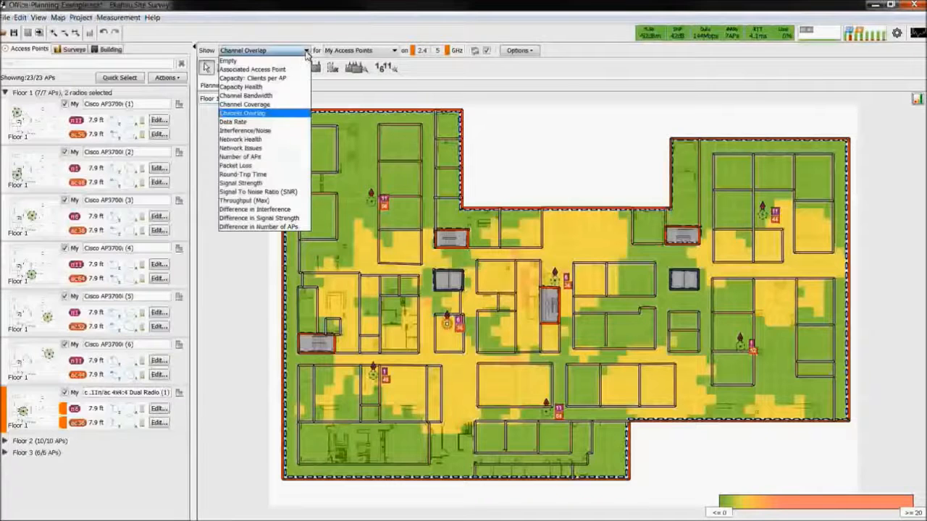
click(253, 150)
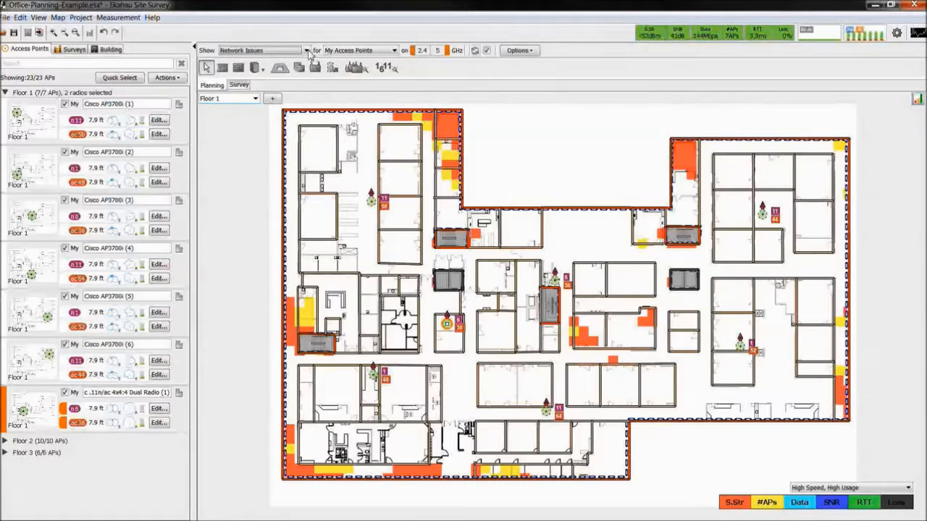
click(306, 52)
click(254, 76)
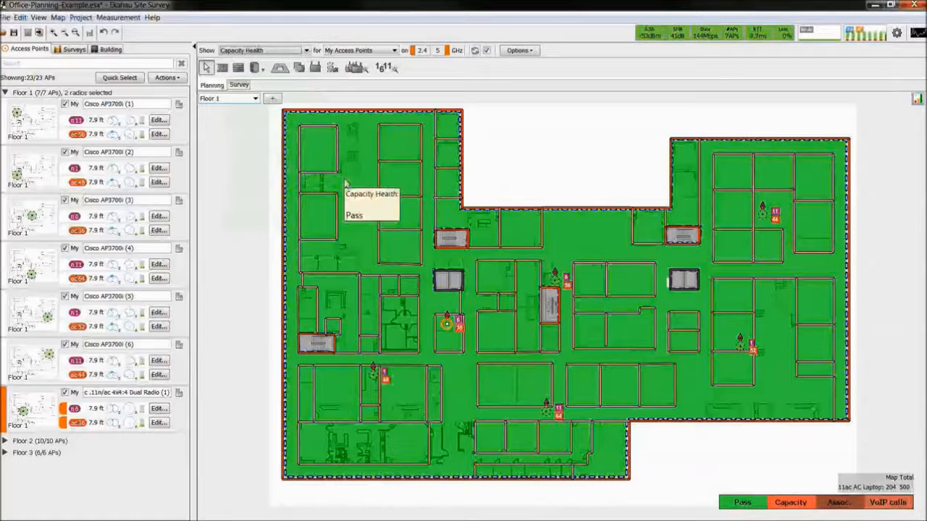
click(306, 52)
click(282, 86)
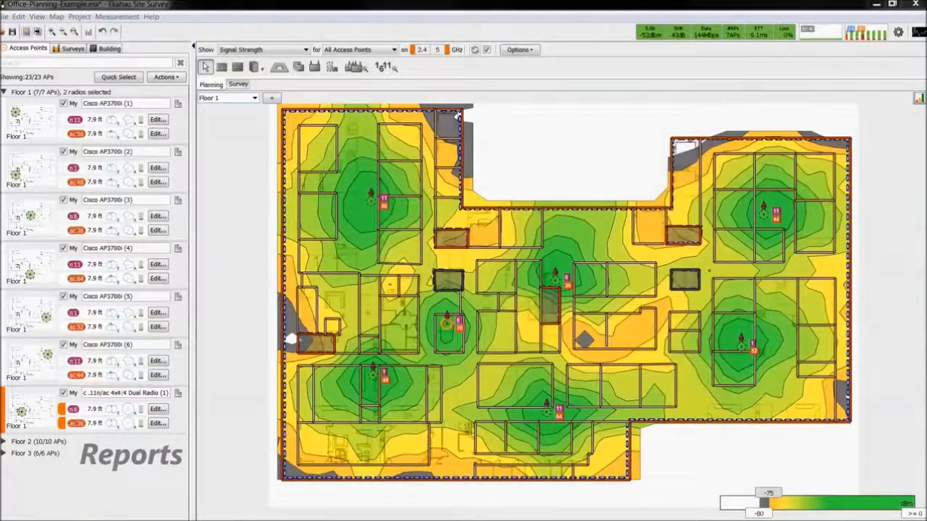
Start a Wi-Fi network report for the project and choose its cover image from the Maps folder.
click(28, 32)
click(561, 145)
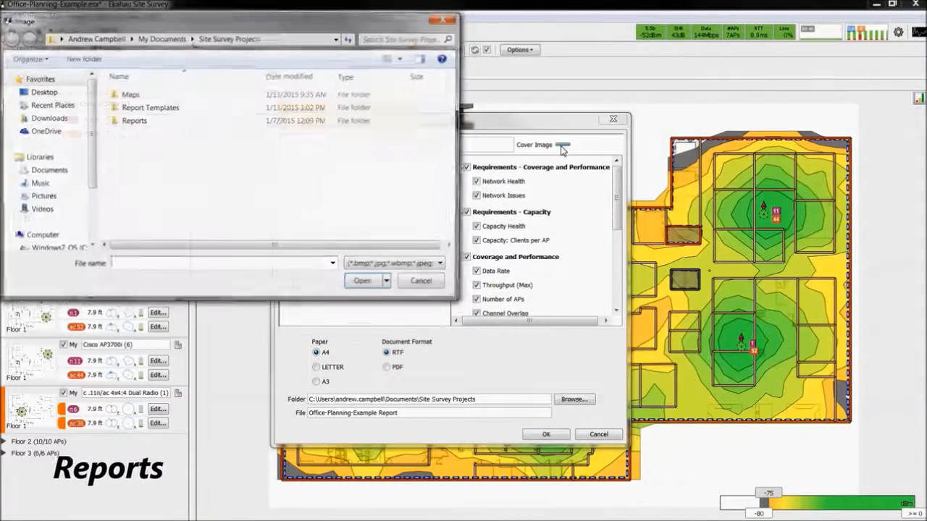
double_click(163, 95)
double_click(158, 112)
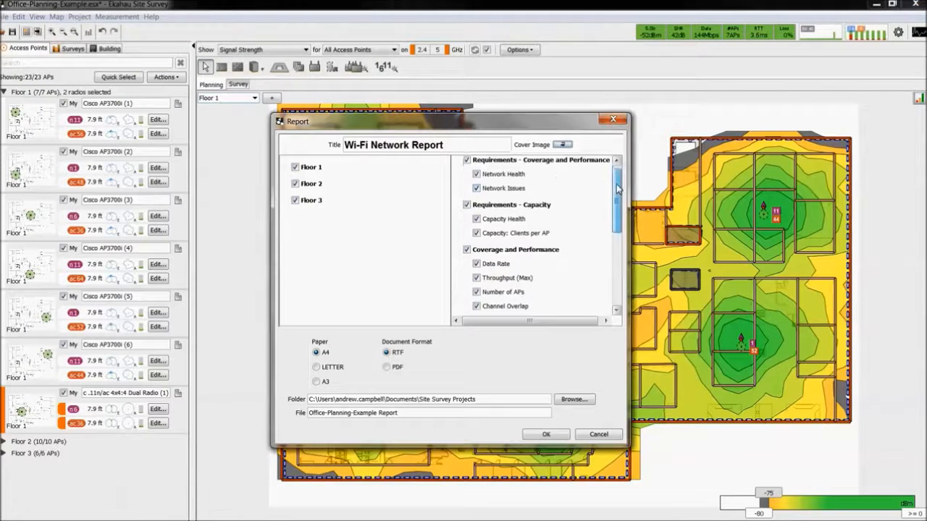
Generate the report for all three floors on A4 in RTF format as "Office-Planning-Example Report Demo" and open it.
mouse_move(611, 187)
mouse_down()
mouse_move(612, 250)
mouse_move(612, 190)
mouse_up()
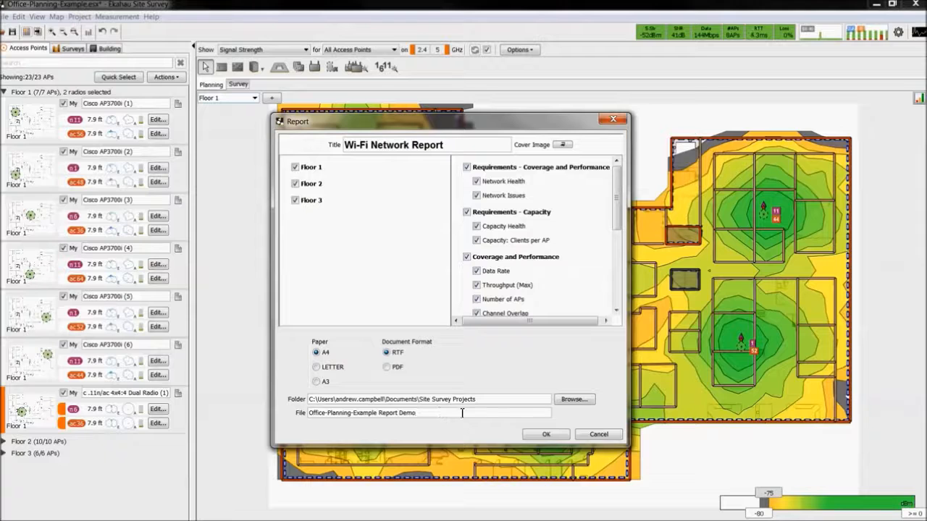
click(545, 434)
click(438, 280)
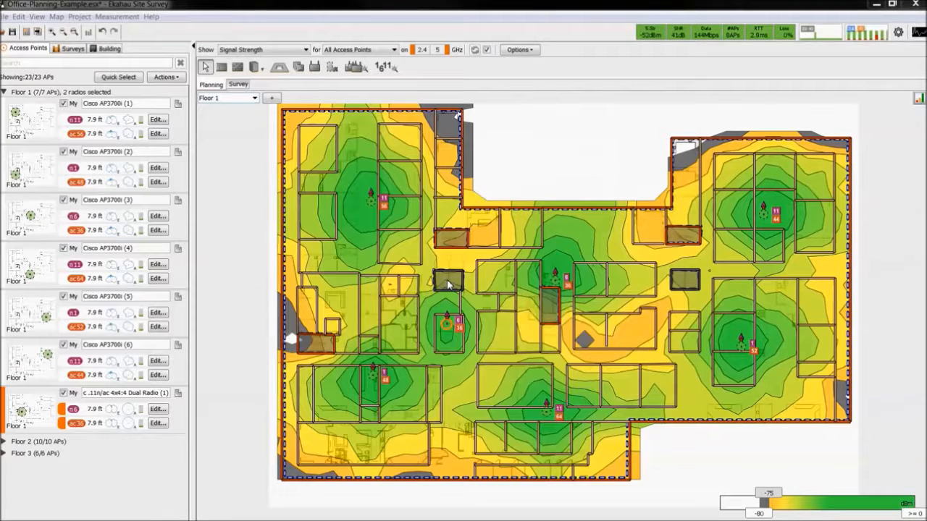
mouse_move(497, 268)
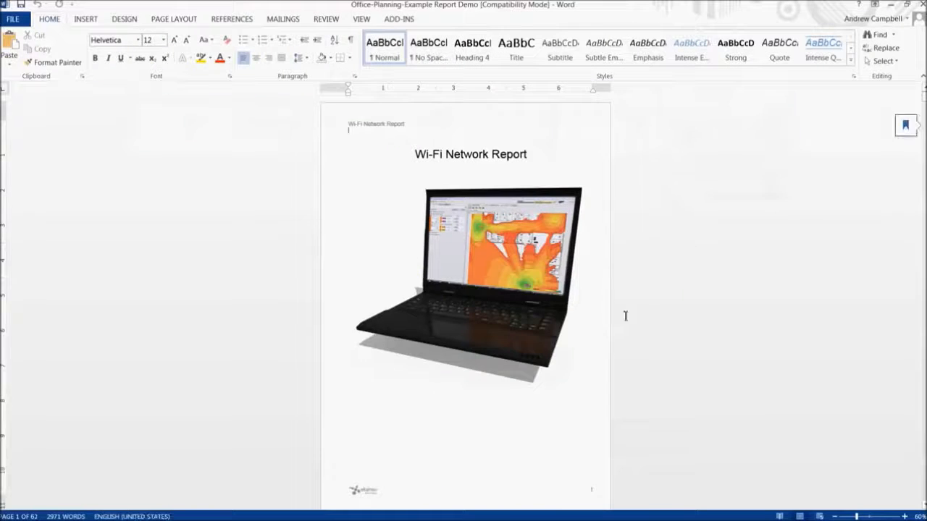
Review the generated report in Word, from Floor 1's access point map through its requirement, capacity, coverage and connectivity sections.
scroll(616, 332, down, 15)
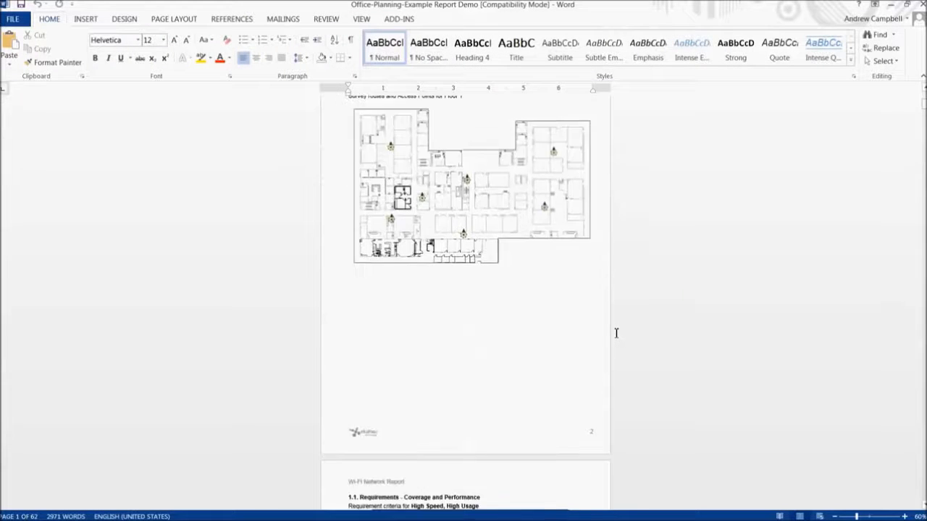
scroll(616, 333, down, 4)
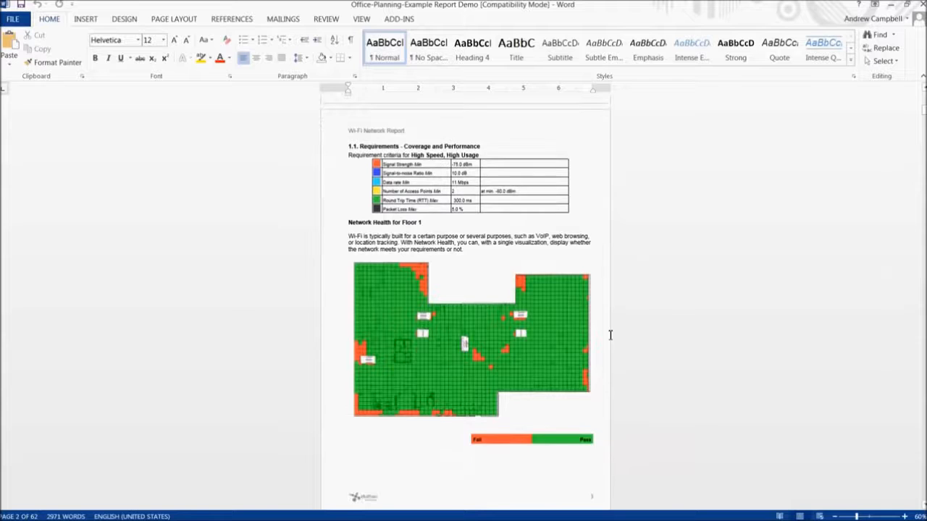
scroll(611, 335, down, 12)
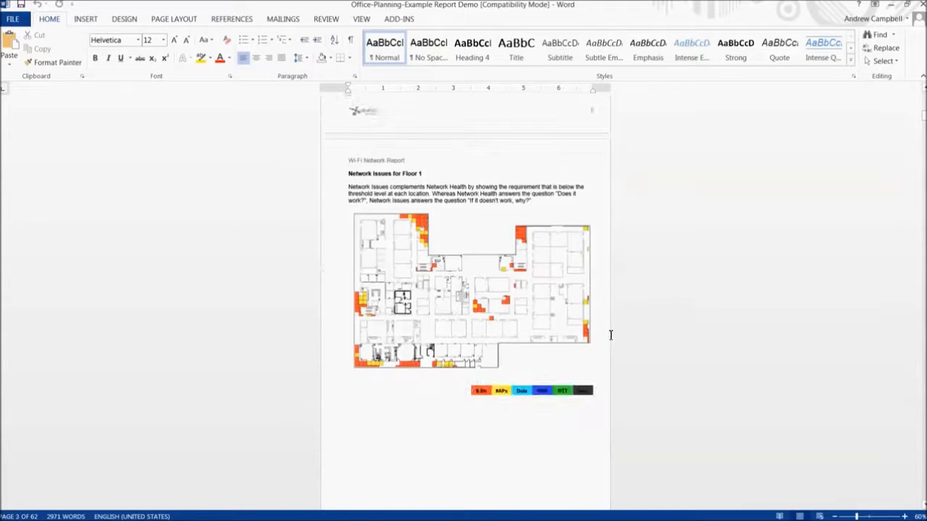
scroll(627, 335, down, 13)
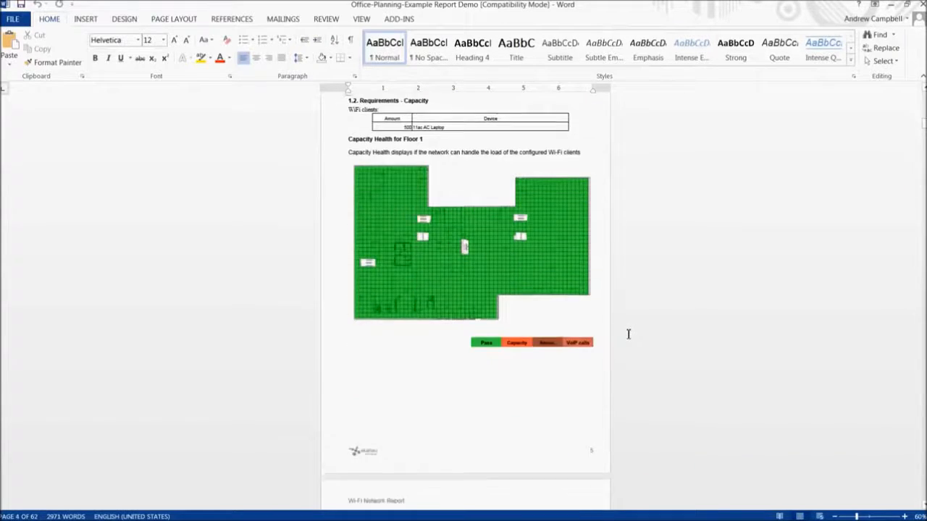
scroll(628, 334, down, 16)
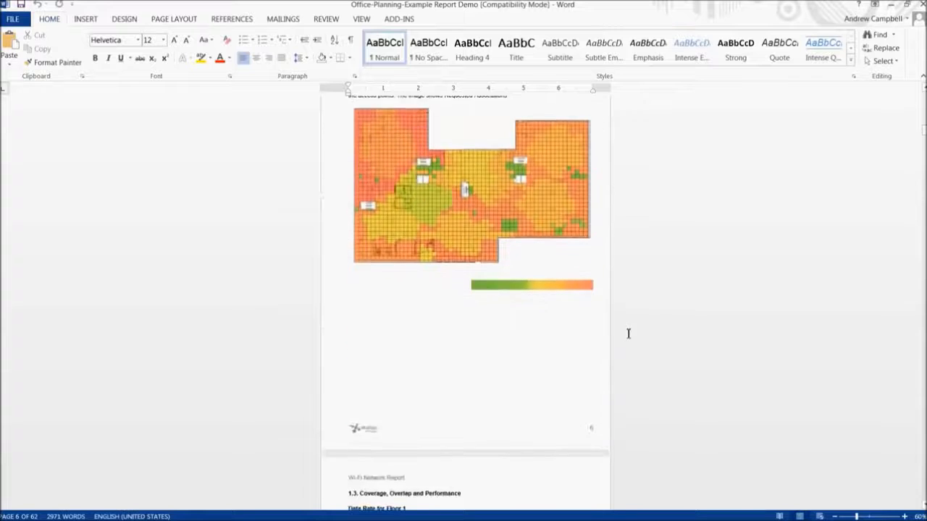
scroll(628, 332, down, 4)
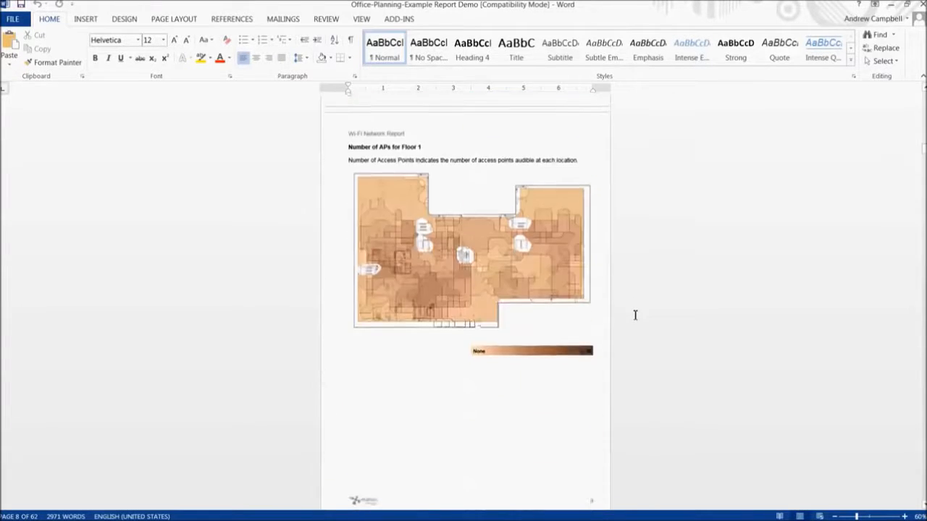
scroll(637, 311, down, 2)
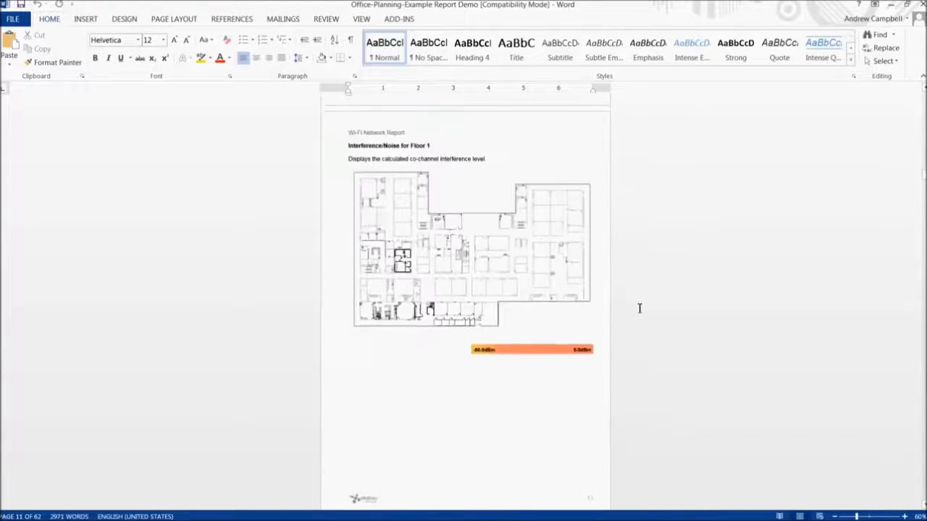
scroll(641, 306, down, 10)
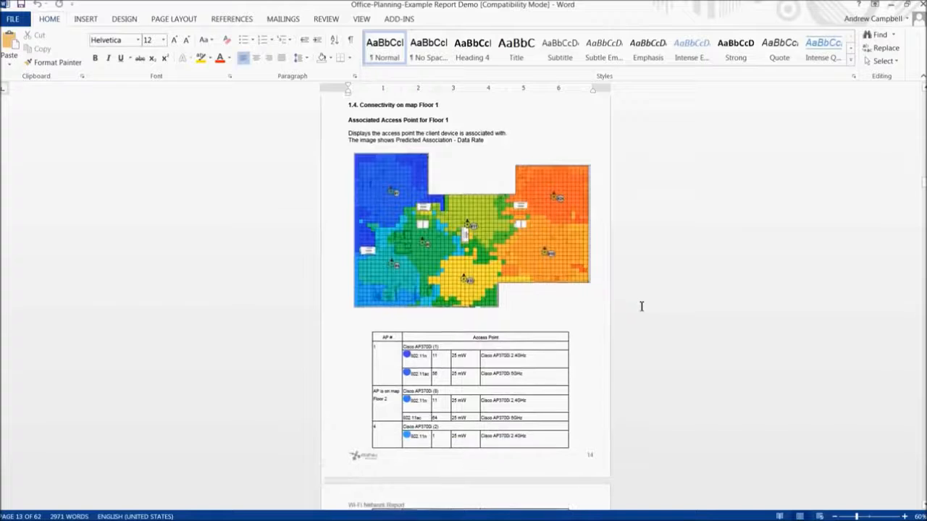
scroll(642, 305, down, 12)
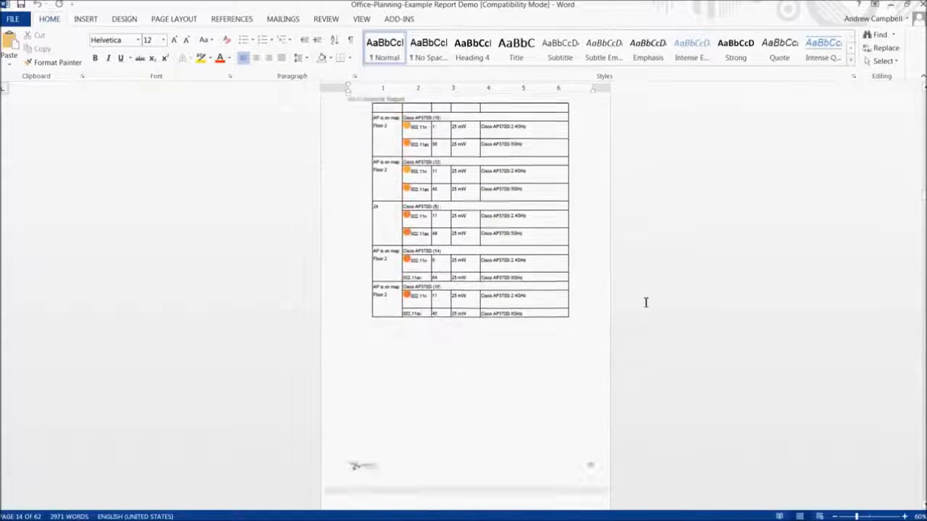
scroll(647, 307, down, 12)
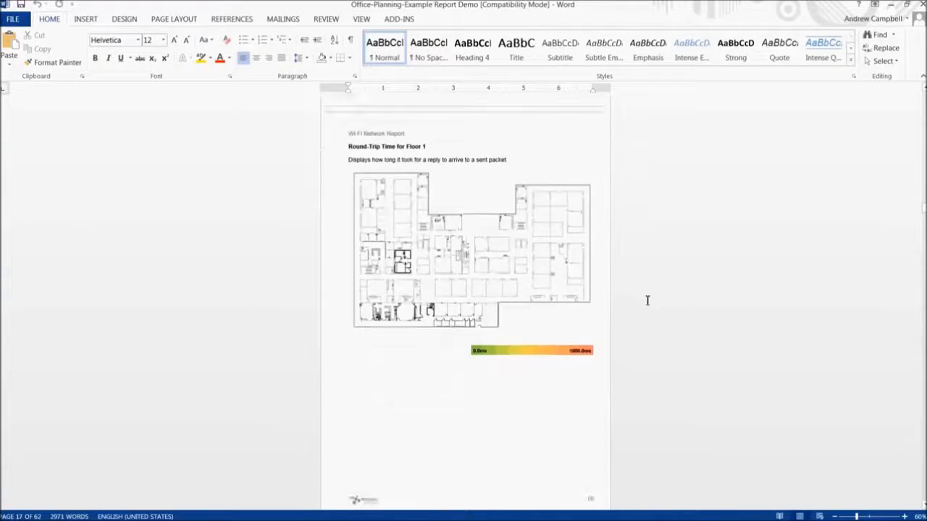
scroll(650, 299, down, 9)
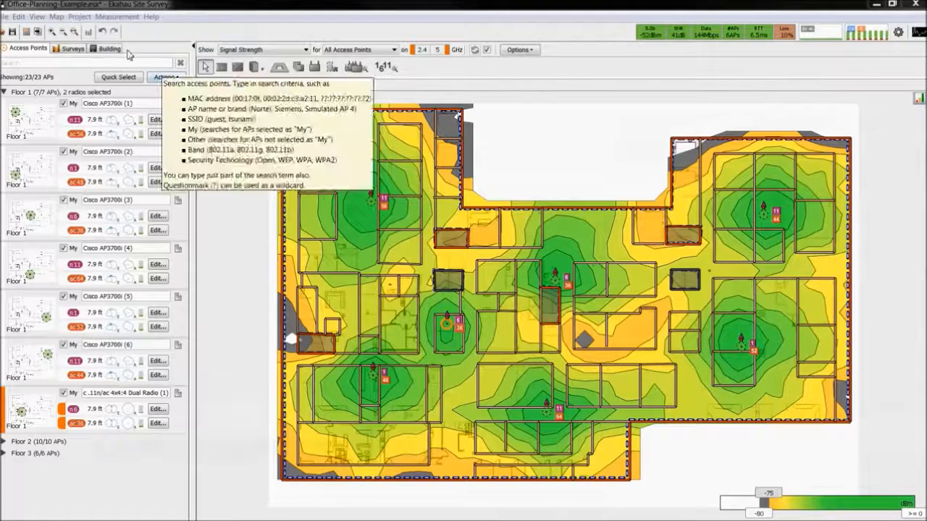
Start a template-based report and read its online template format definition, covering the template structure, visualization, requirements and data tags.
click(37, 32)
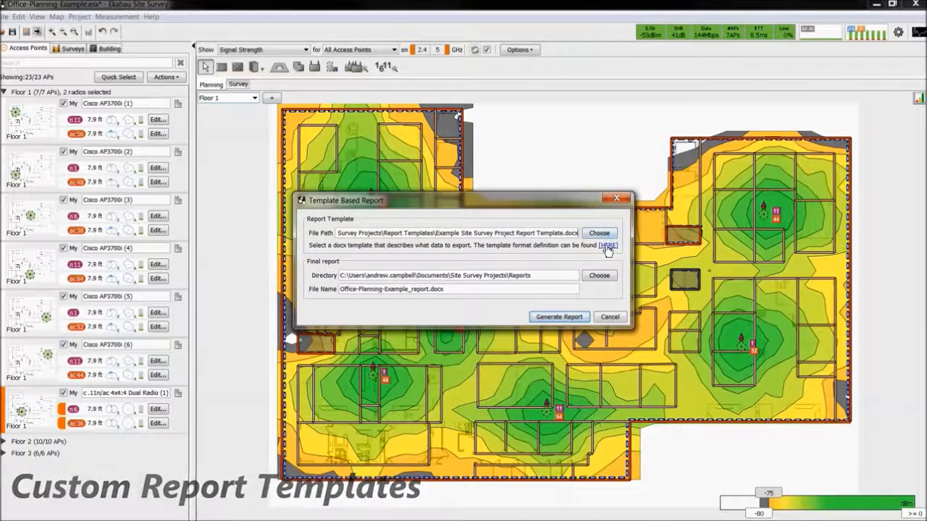
click(607, 246)
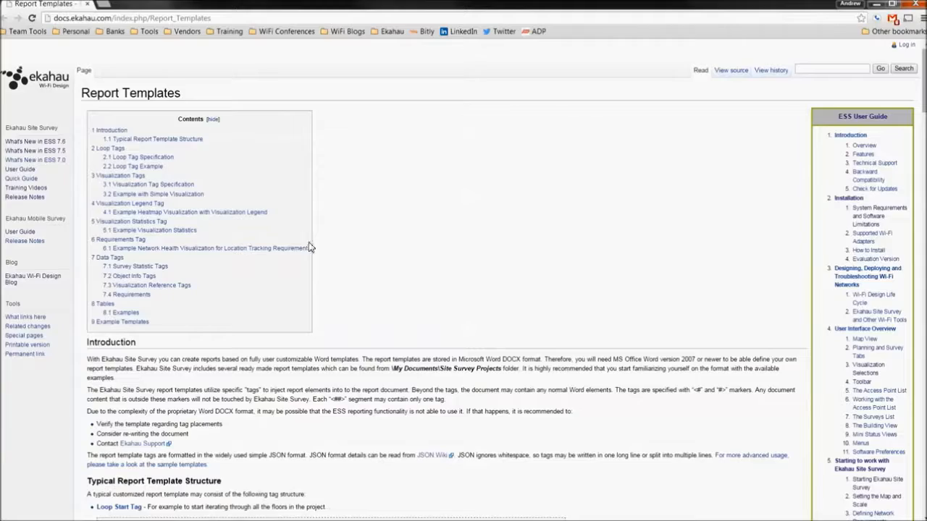
scroll(491, 232, down, 5)
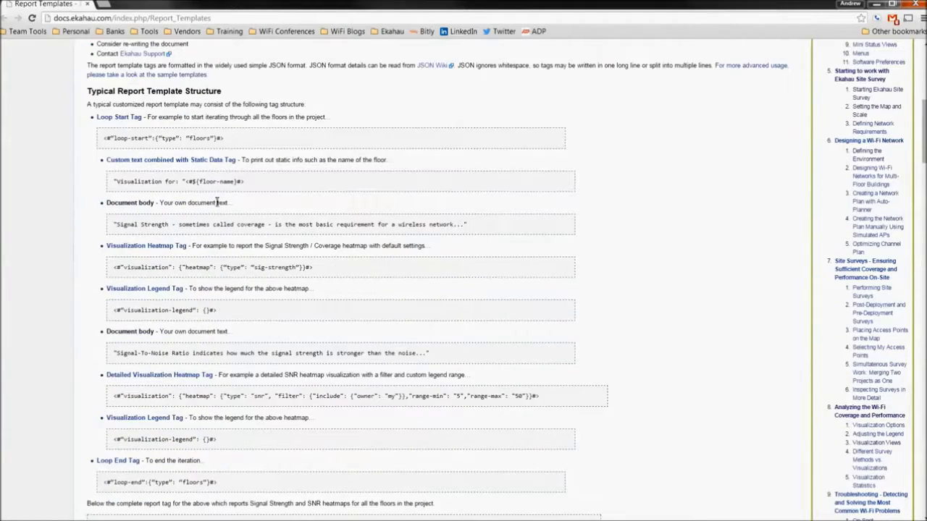
scroll(487, 334, down, 7)
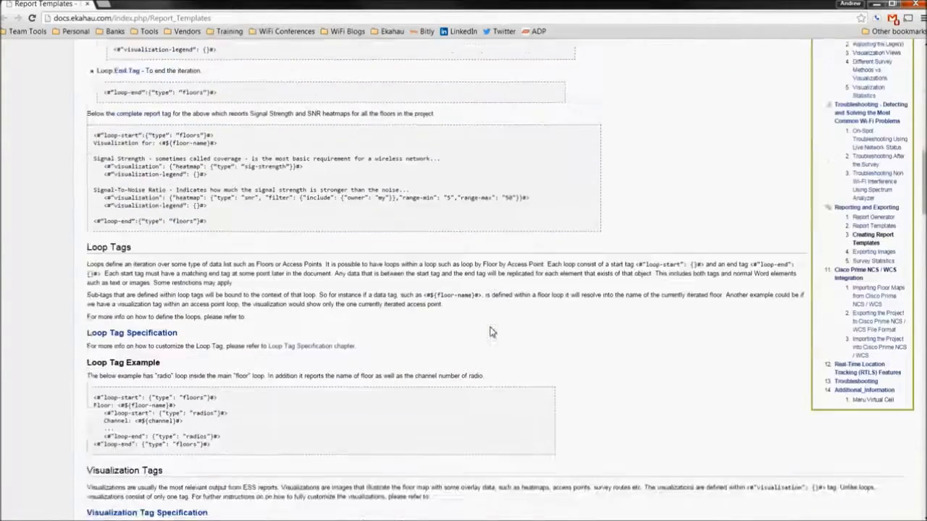
scroll(490, 331, down, 6)
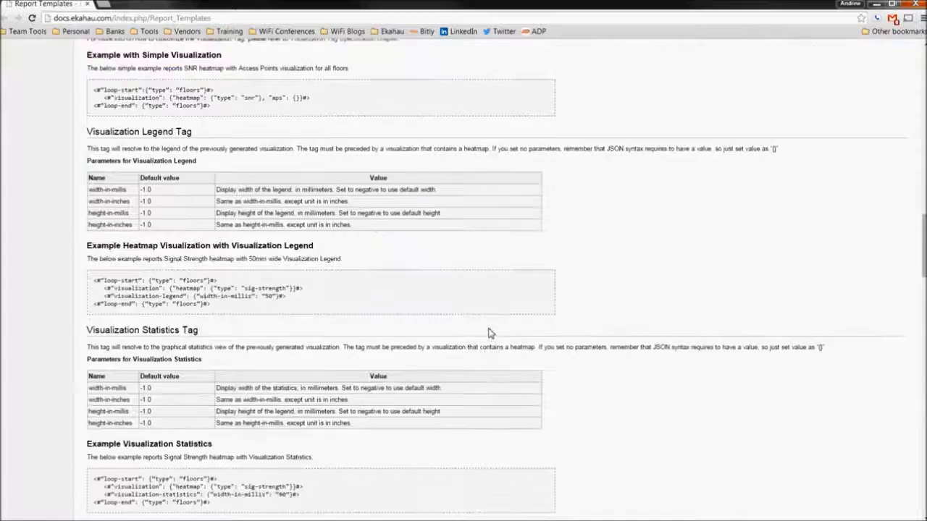
scroll(490, 333, down, 8)
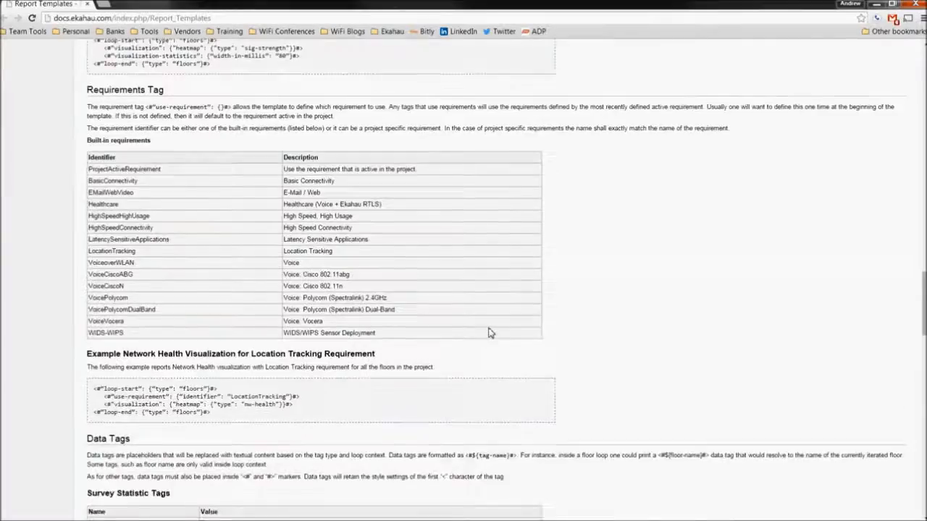
scroll(490, 333, down, 6)
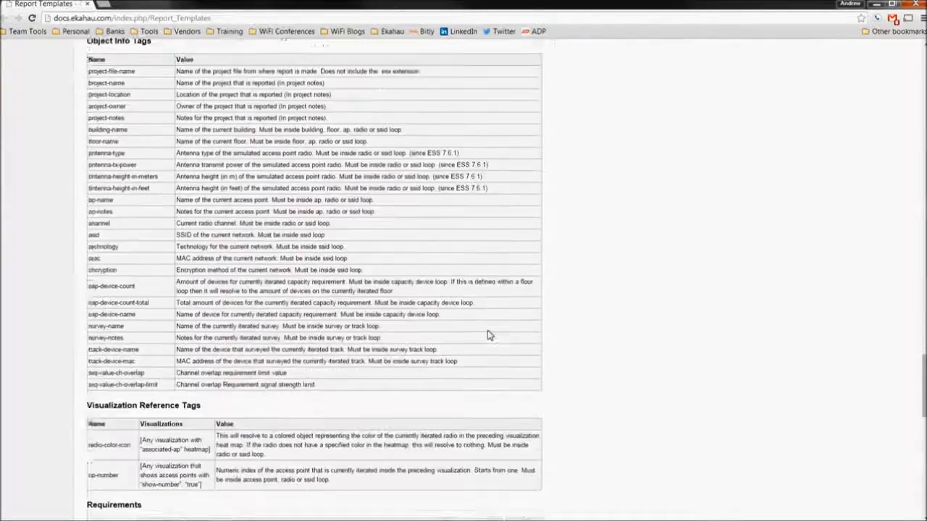
scroll(490, 336, down, 9)
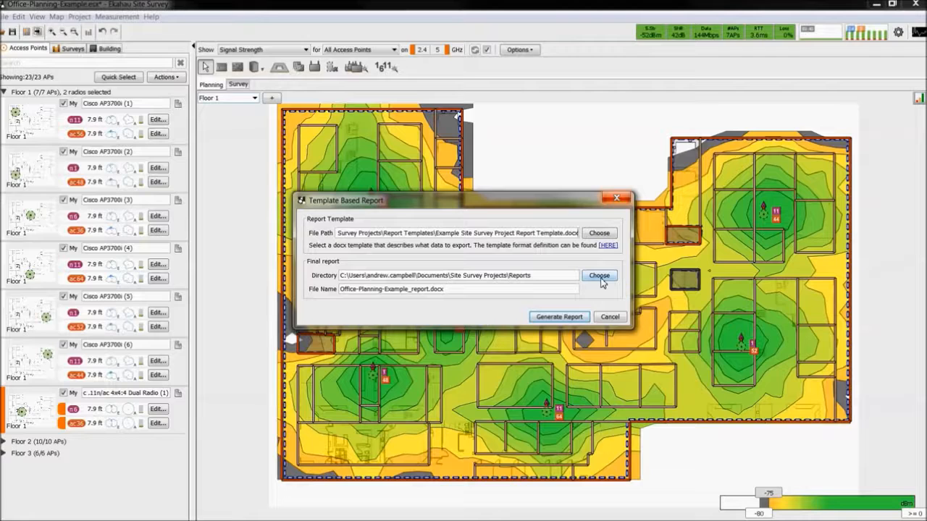
Set the final report's directory to Report Templates and generate Office-Planning-Example_report.docx from the Example Site Survey Project Report Template.
click(599, 275)
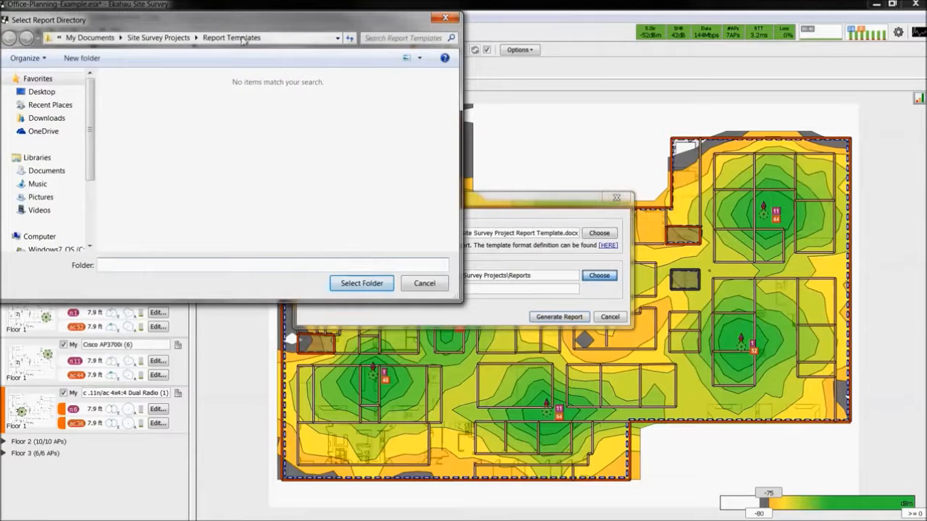
click(184, 39)
double_click(148, 108)
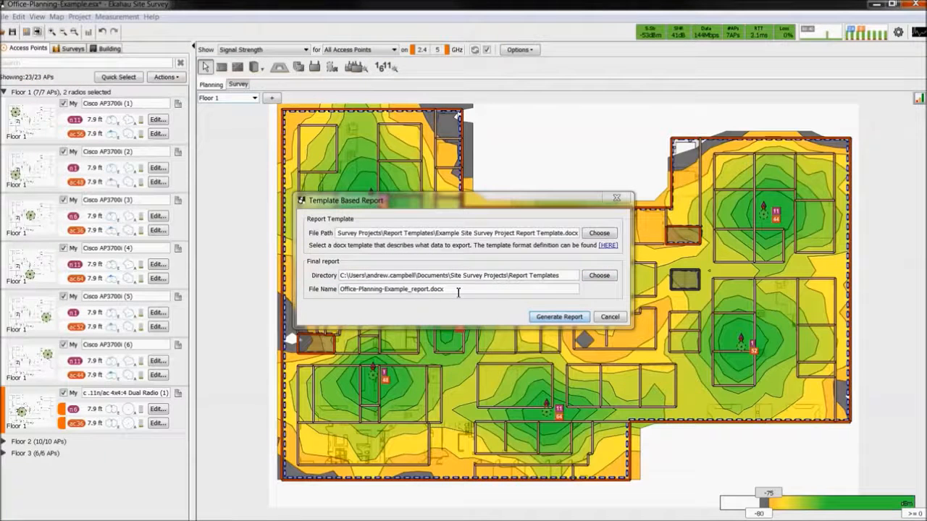
click(573, 318)
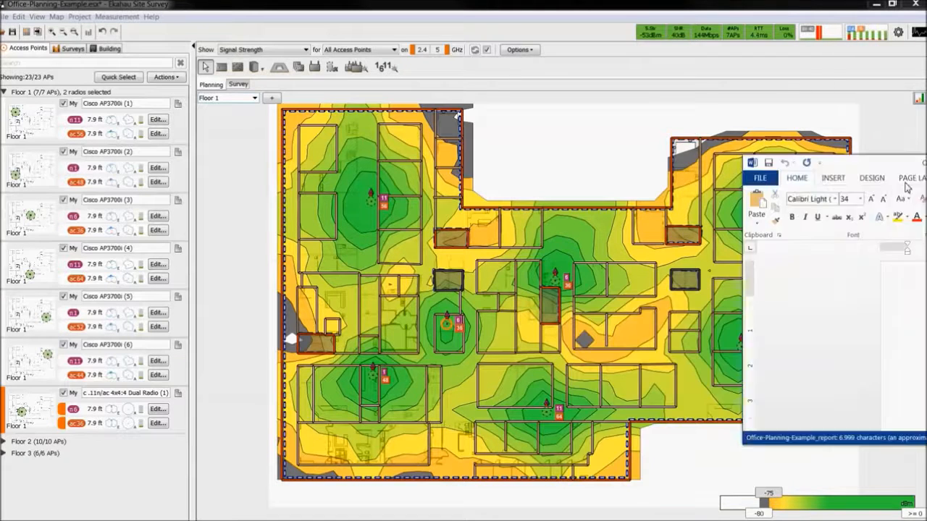
Review the template-based report in Word, including customer requirements, coverage areas, access point lists, network health, signal strength and associated clients.
scroll(685, 223, down, 20)
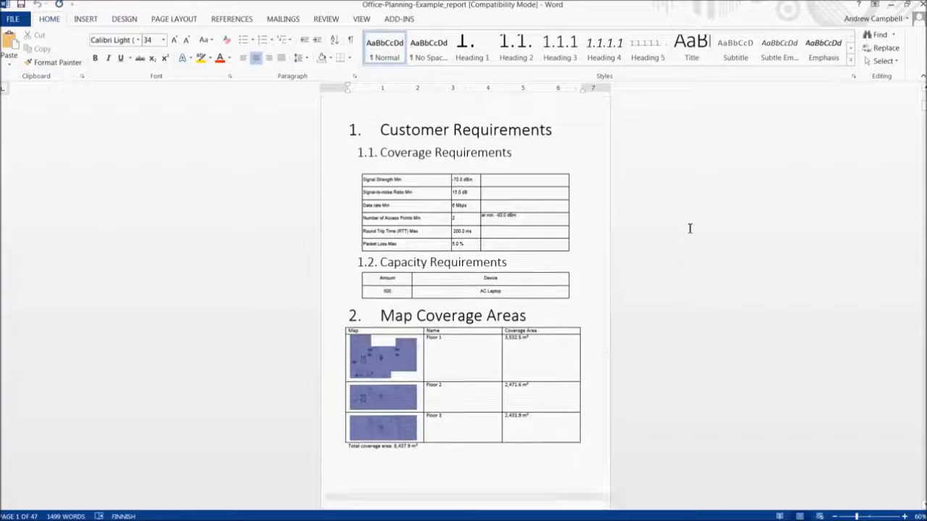
scroll(690, 229, down, 20)
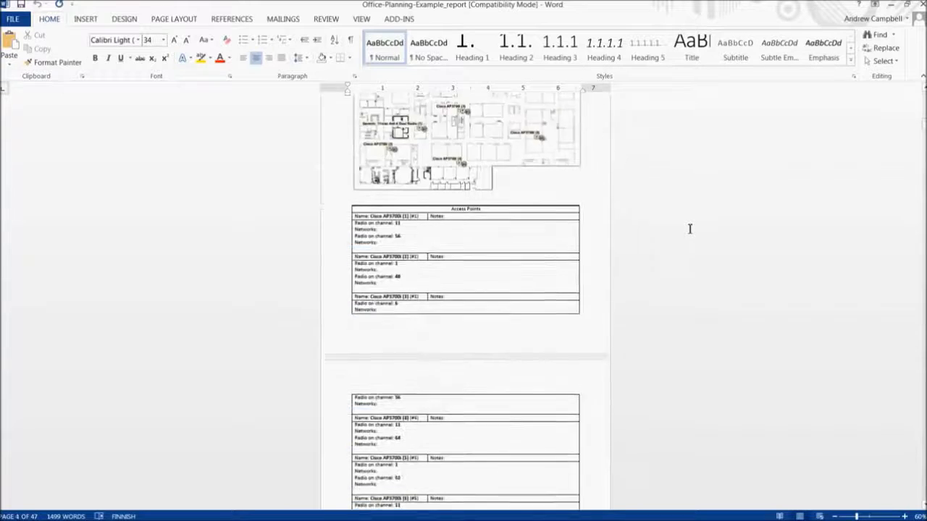
scroll(689, 229, down, 20)
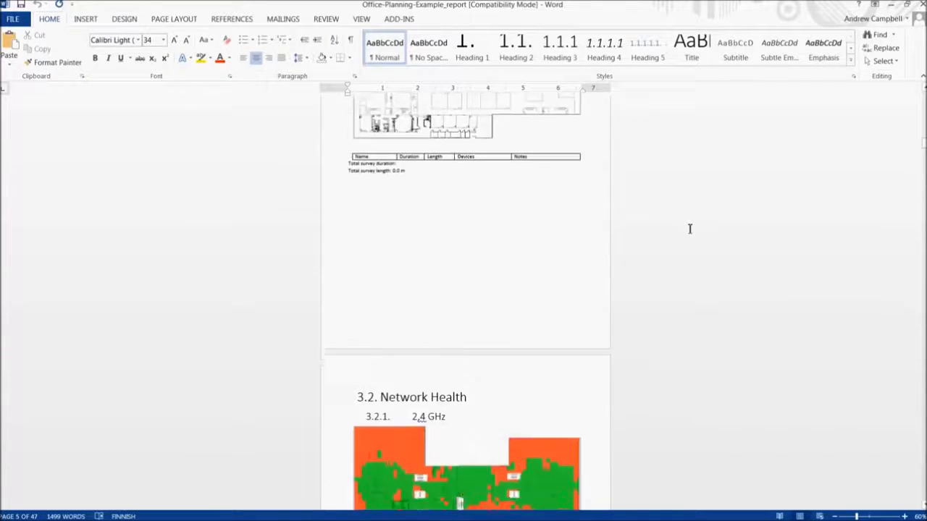
scroll(689, 229, down, 20)
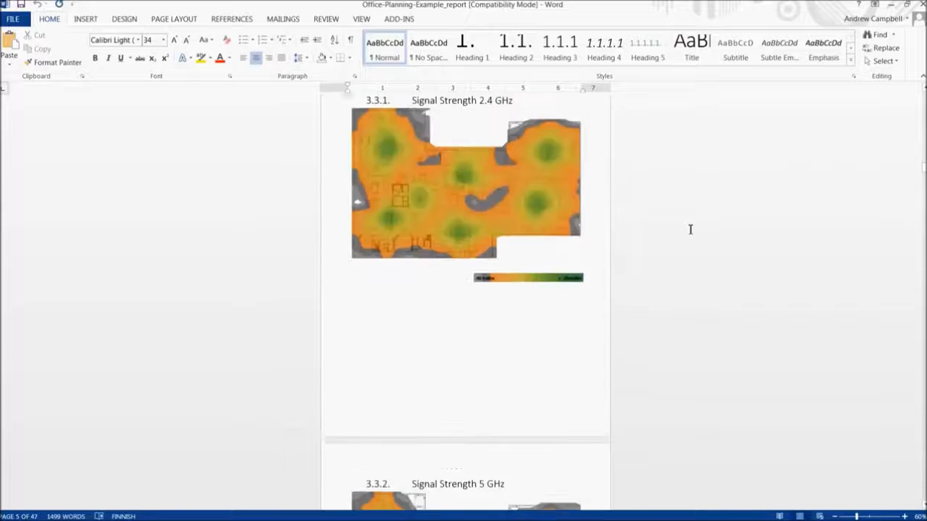
scroll(703, 226, down, 20)
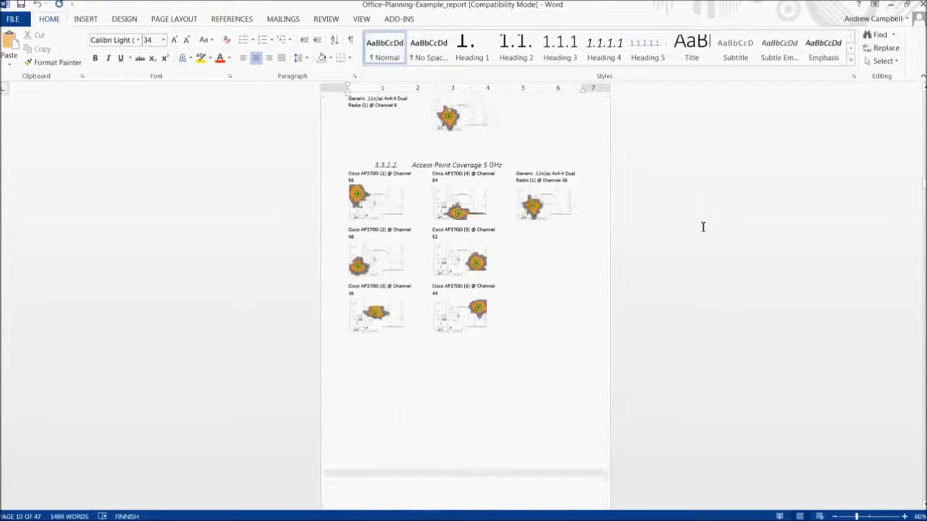
scroll(751, 231, down, 20)
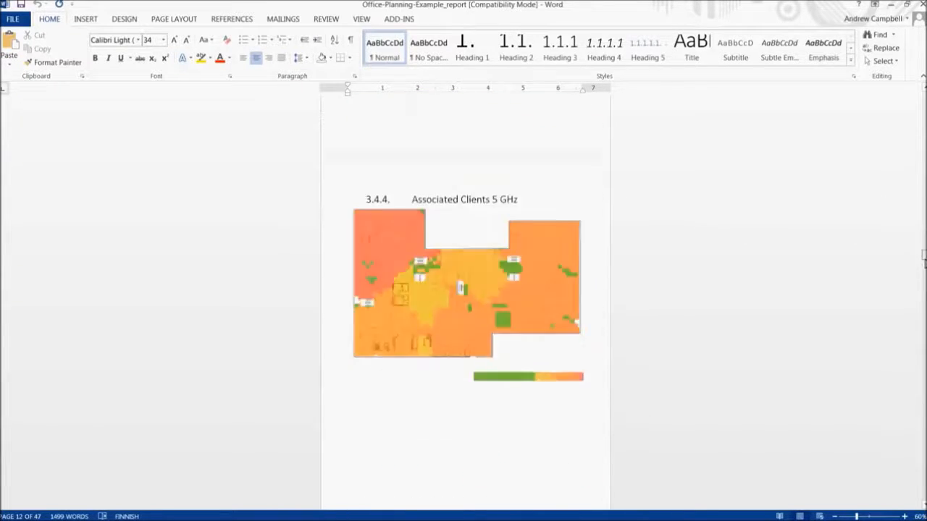
scroll(466, 304, down, 4)
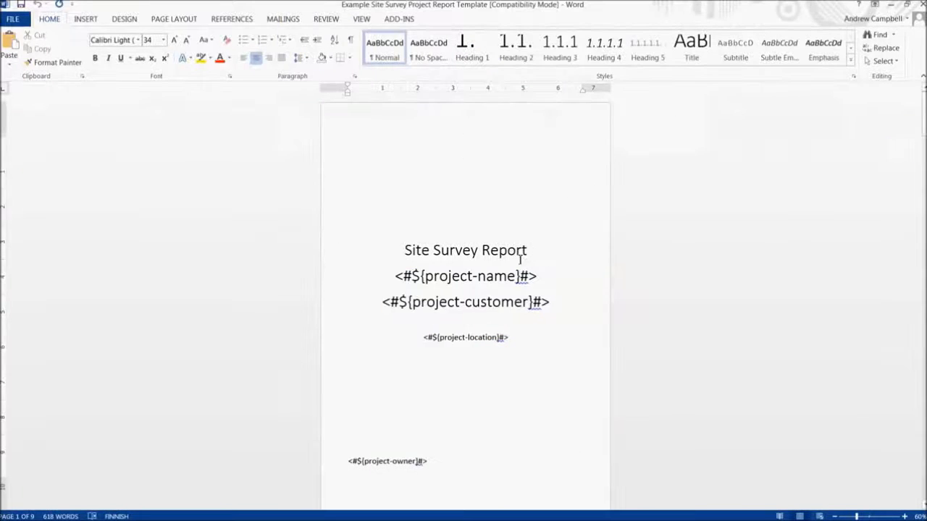
Examine the tags in the Example Site Survey Project Report Template, from the title page through the Network Health section.
scroll(539, 331, down, 10)
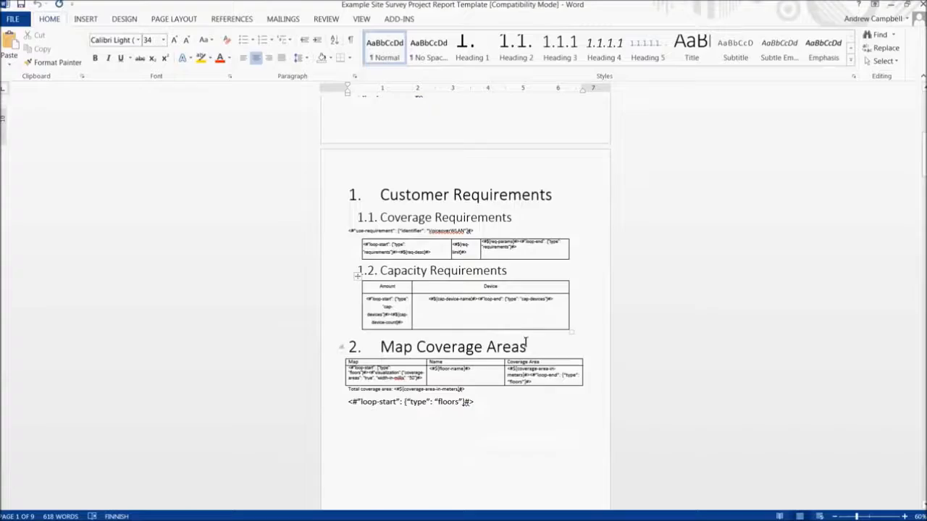
scroll(526, 341, down, 20)
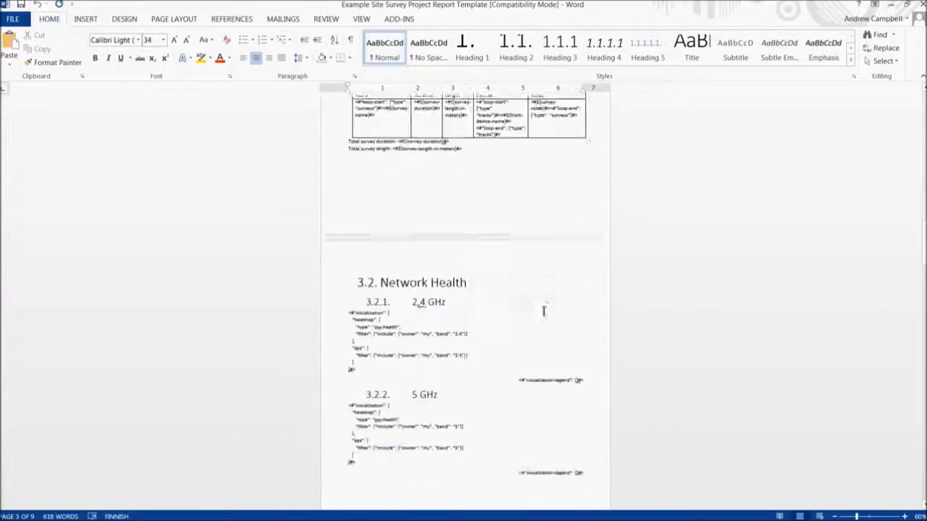
scroll(544, 311, down, 10)
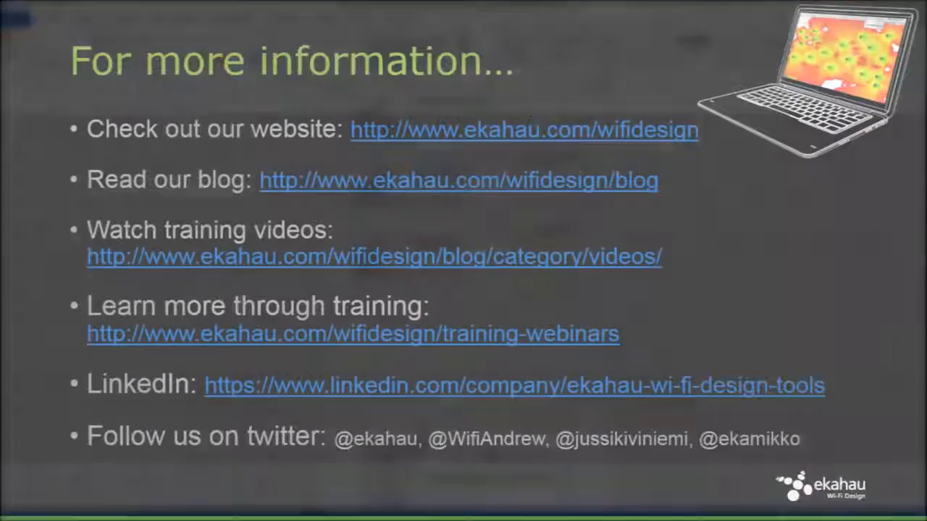